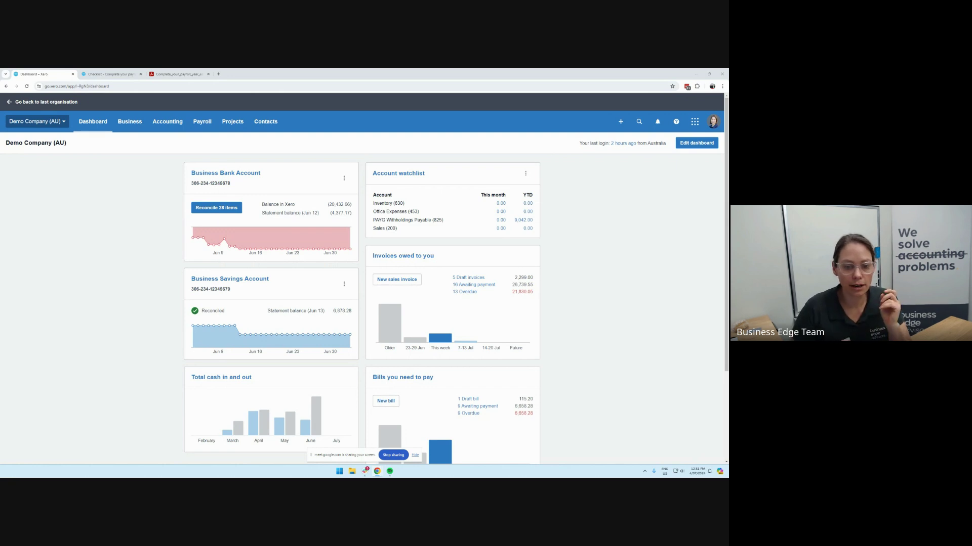
Open the payroll year-end checklist PDF at its Step One: Check your settings section.
click(116, 74)
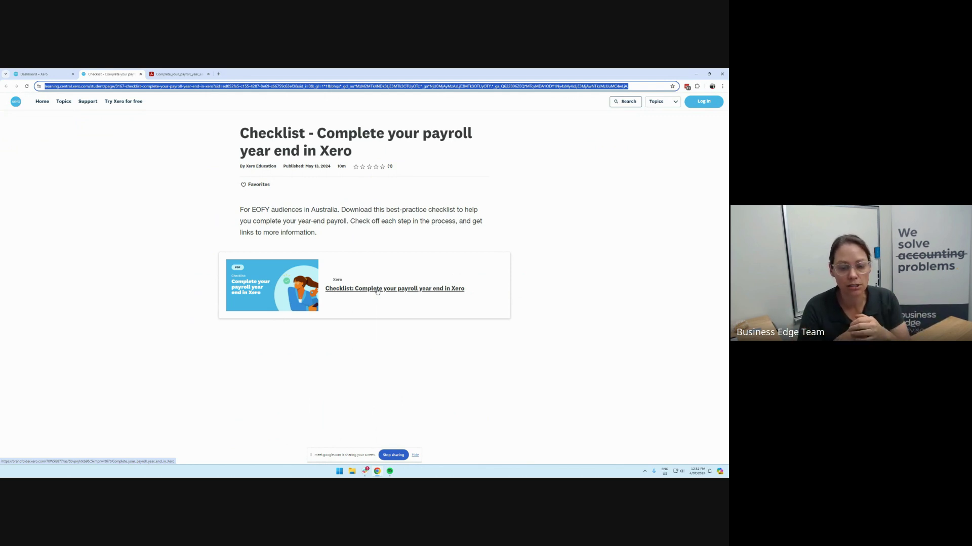
click(178, 74)
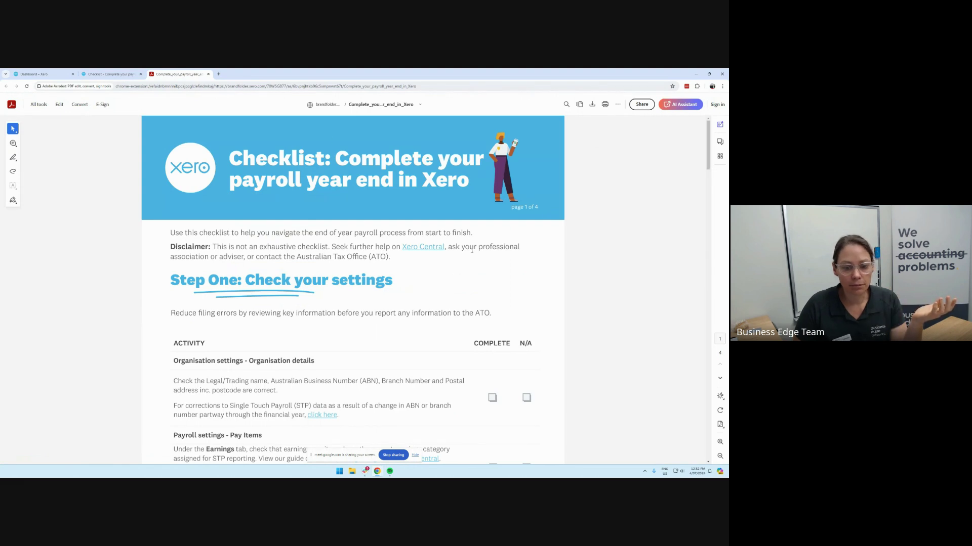
scroll(516, 292, down, 3)
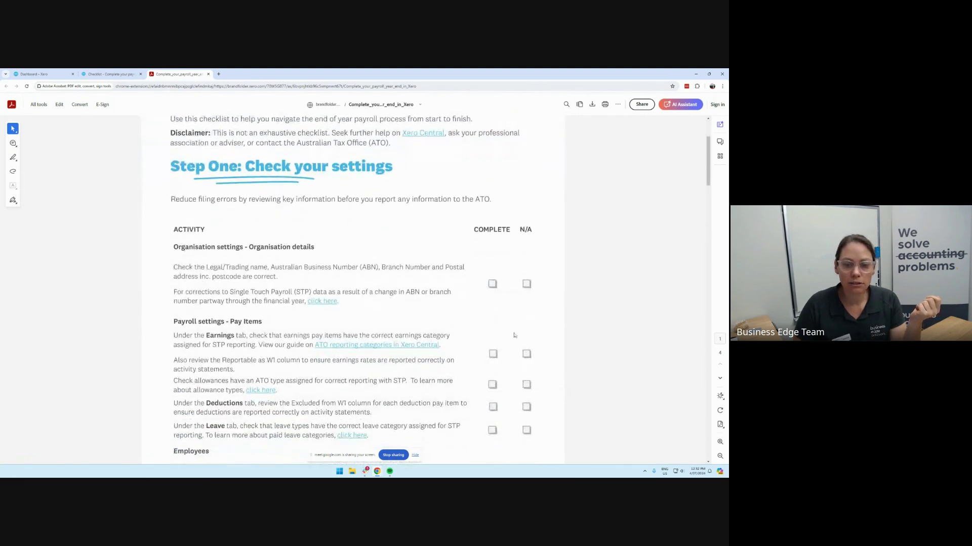
scroll(478, 327, up, 2)
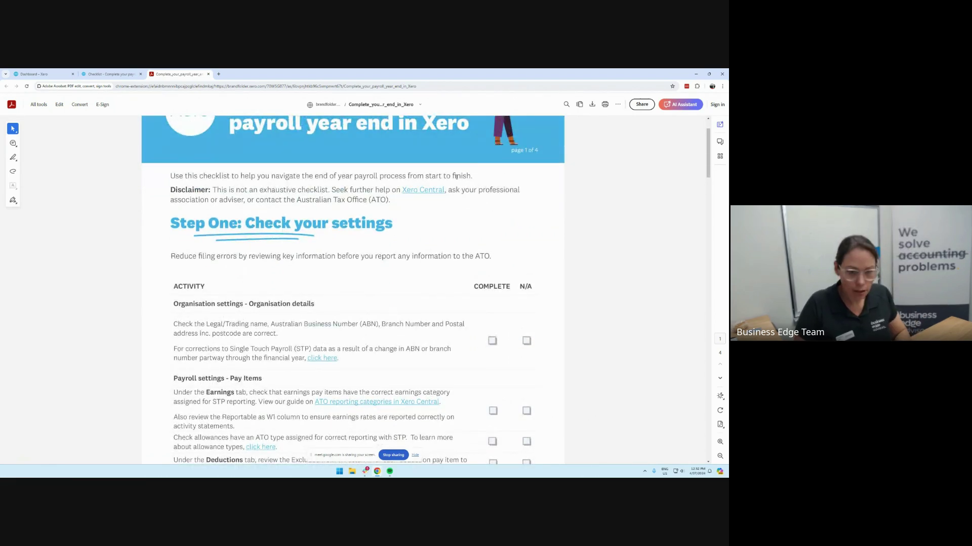
Snap the checklist to the right, put the Xero dashboard on the left, and detach Meet.
key(super+Right)
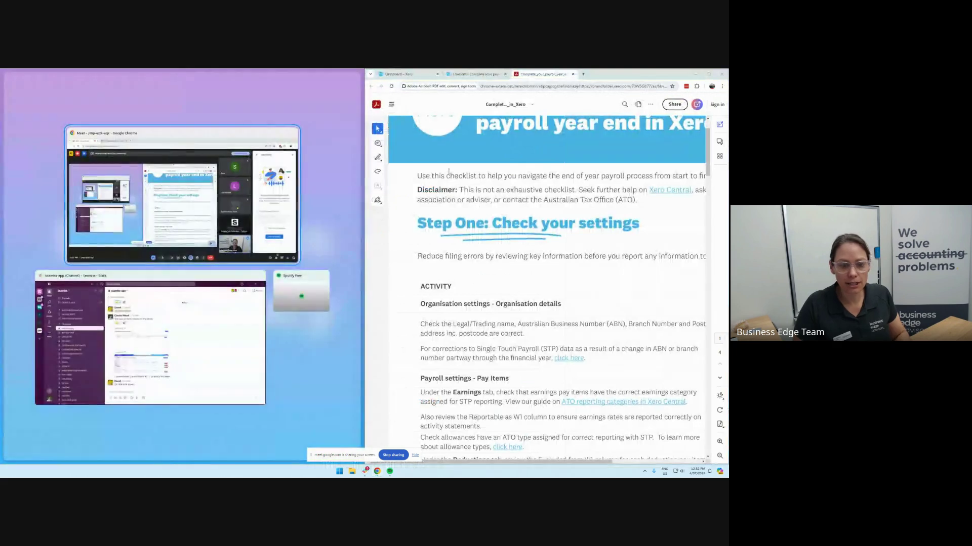
click(161, 221)
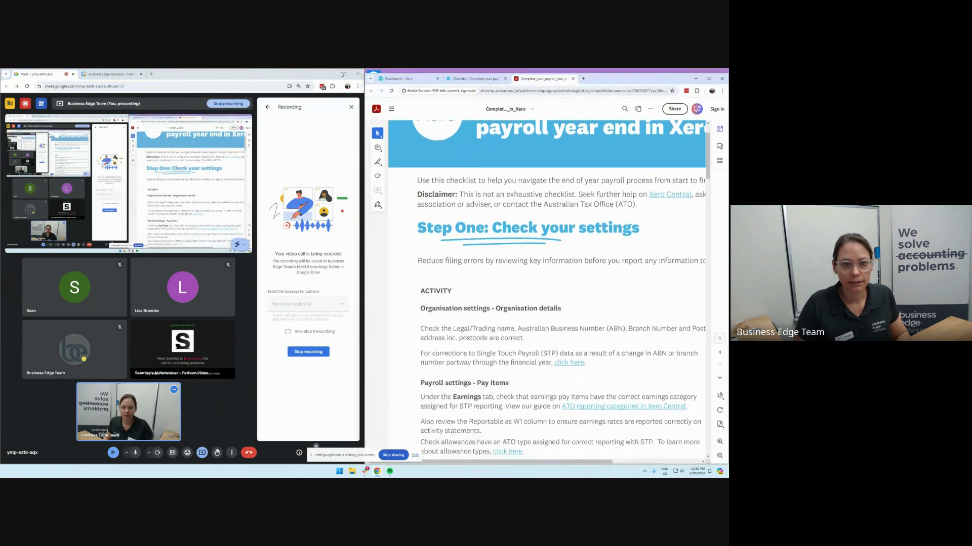
drag(399, 80, 76, 74)
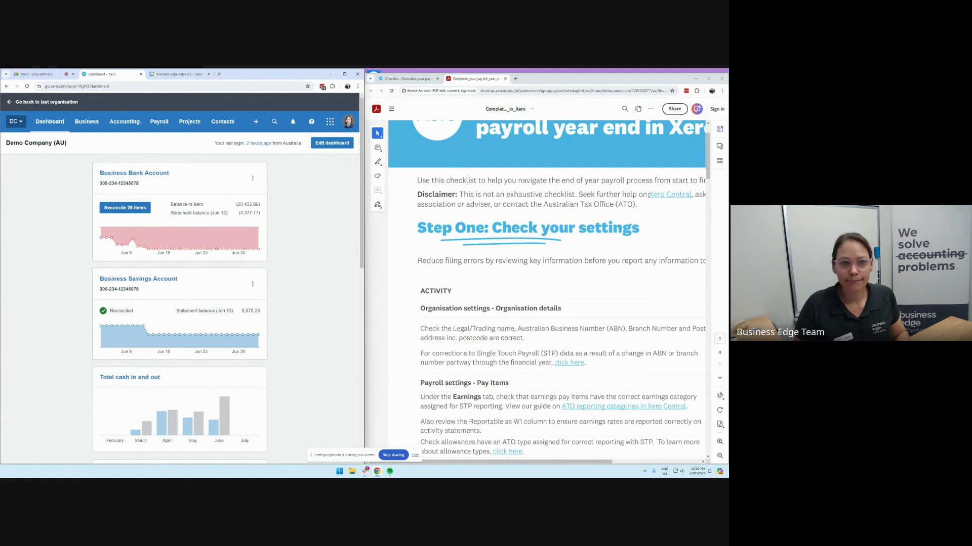
drag(36, 74, 728, 133)
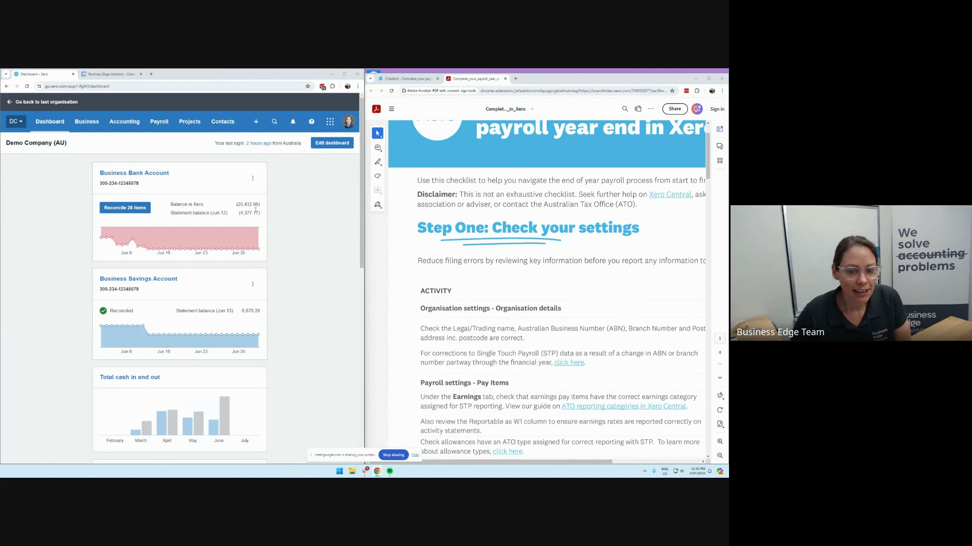
Open Demo Company's Organisation details from the DC menu.
scroll(486, 273, down, 1)
scroll(516, 318, up, 1)
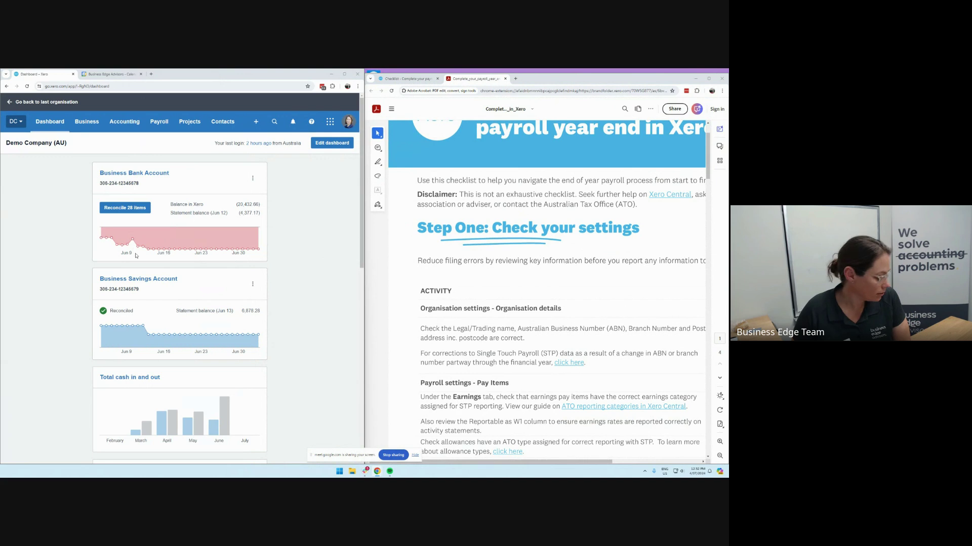
scroll(506, 271, up, 1)
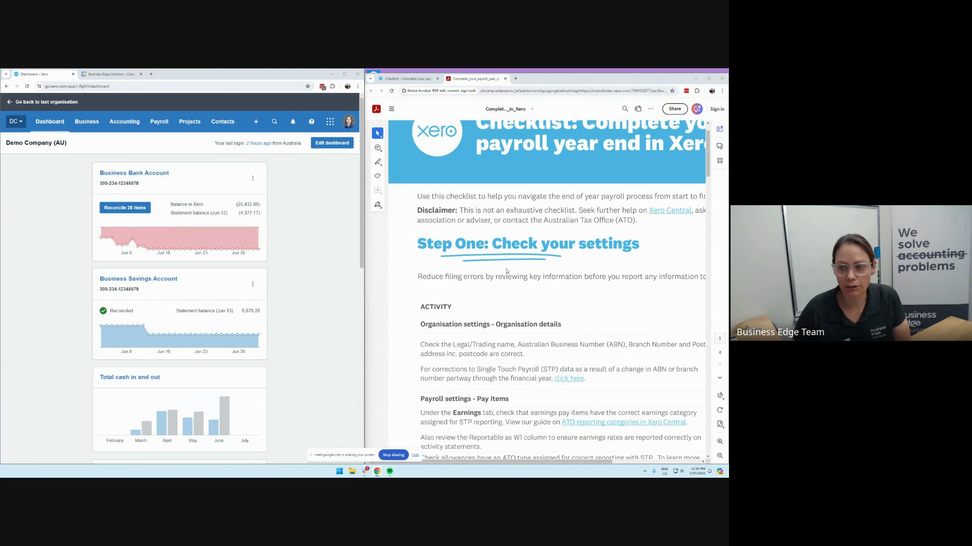
scroll(506, 272, up, 3)
scroll(471, 276, down, 6)
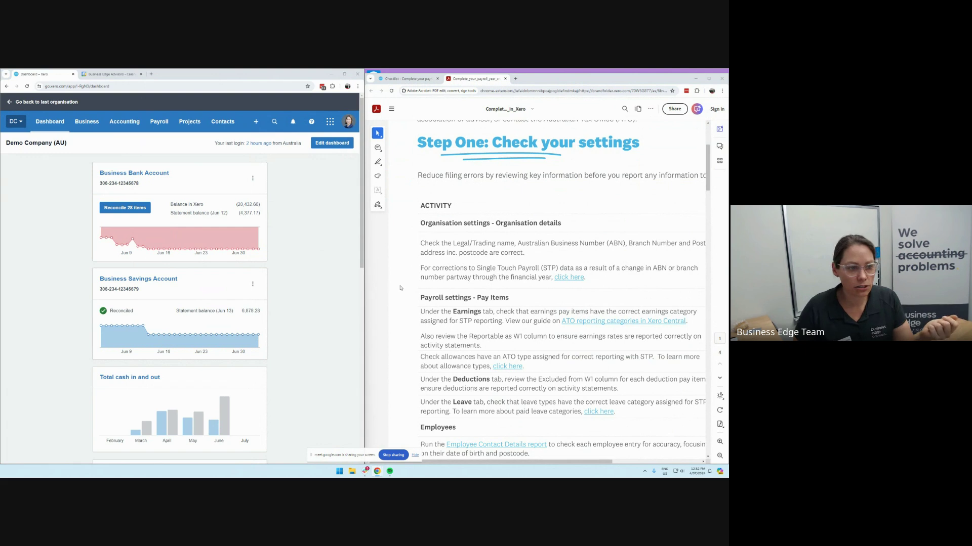
click(15, 121)
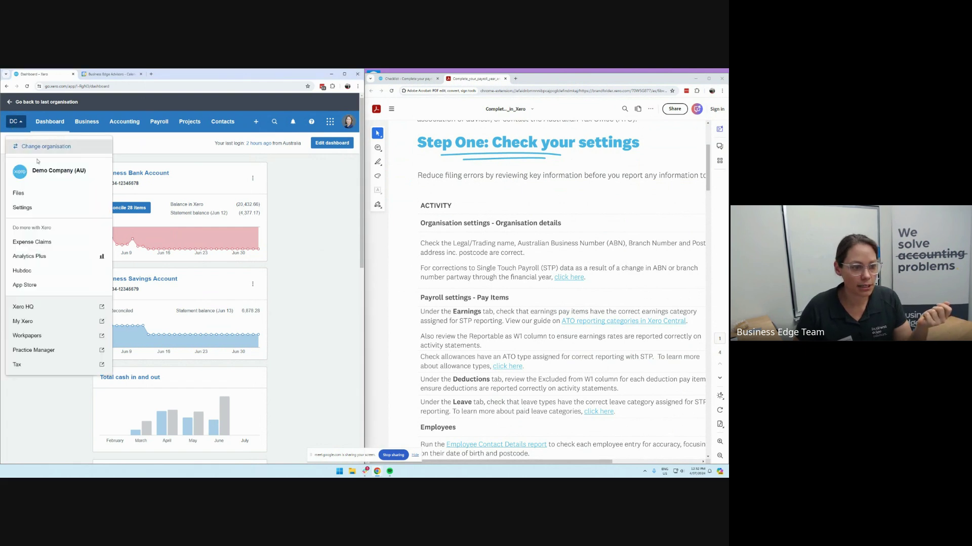
click(40, 210)
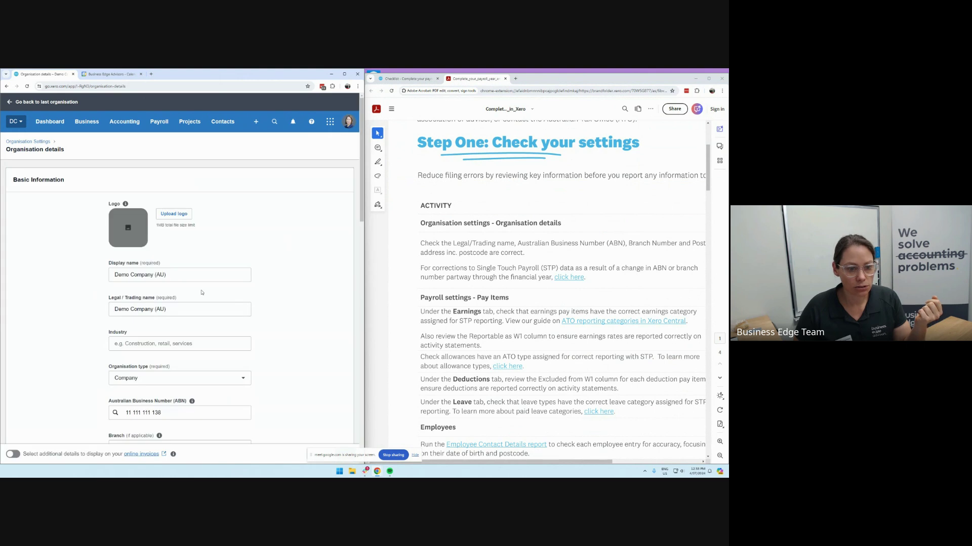
scroll(143, 342, down, 3)
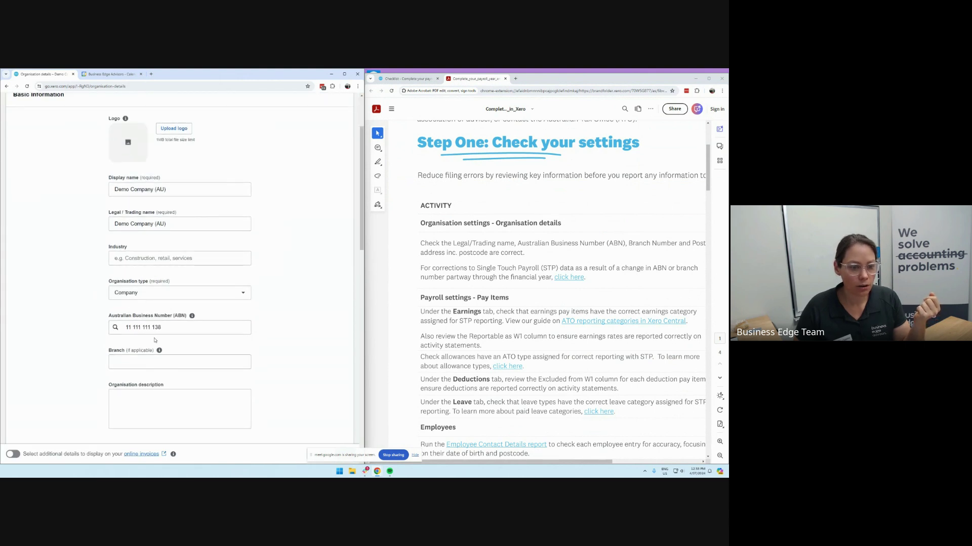
Fill in the Branch number as 002.
click(139, 363)
click(143, 408)
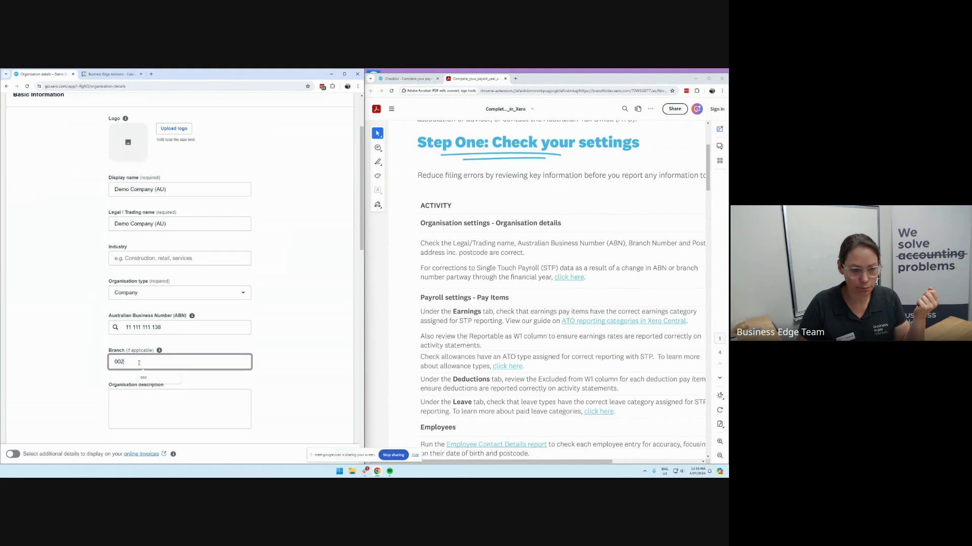
click(292, 351)
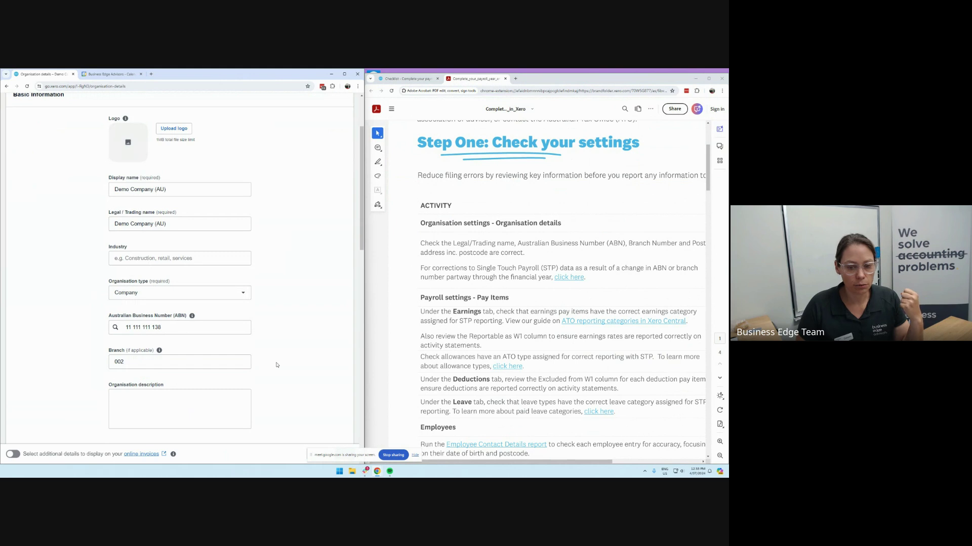
scroll(432, 329, down, 1)
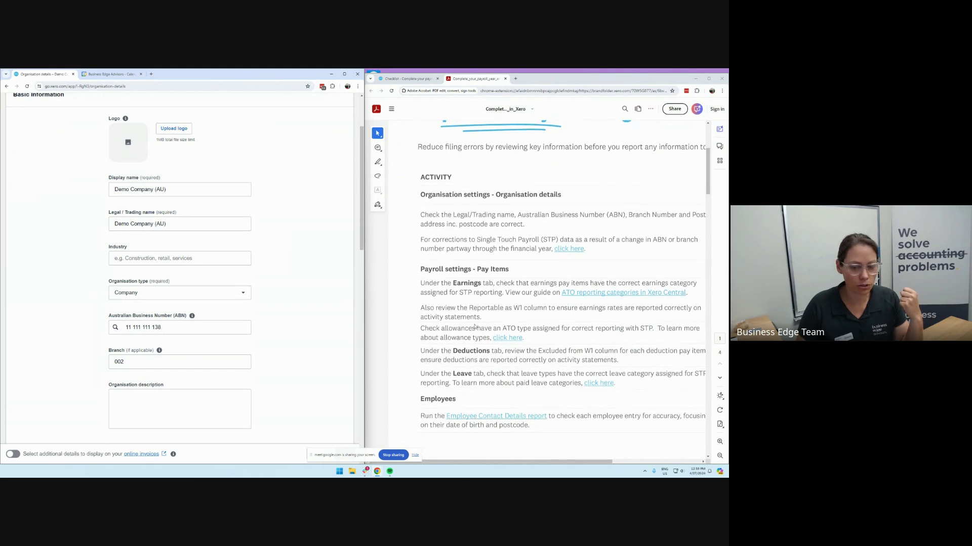
scroll(475, 327, down, 3)
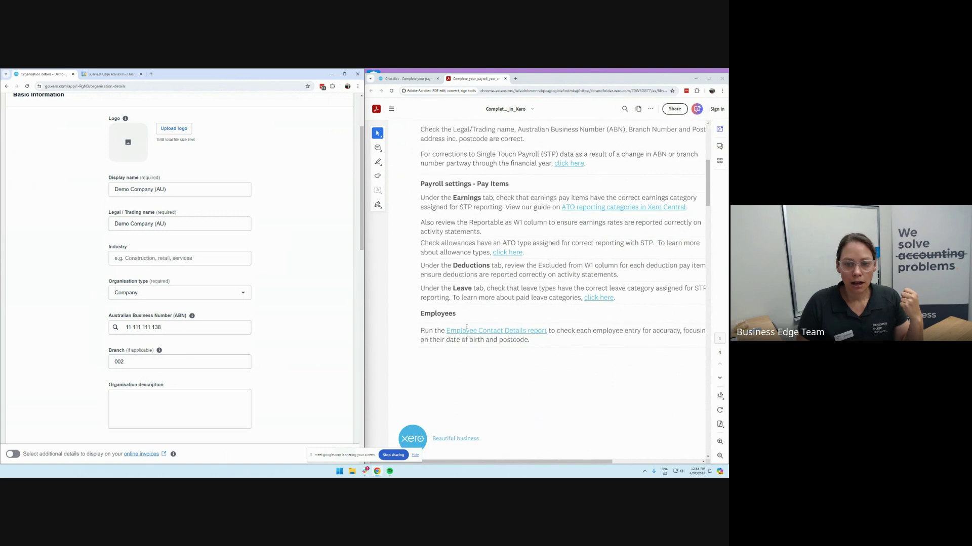
scroll(221, 311, up, 2)
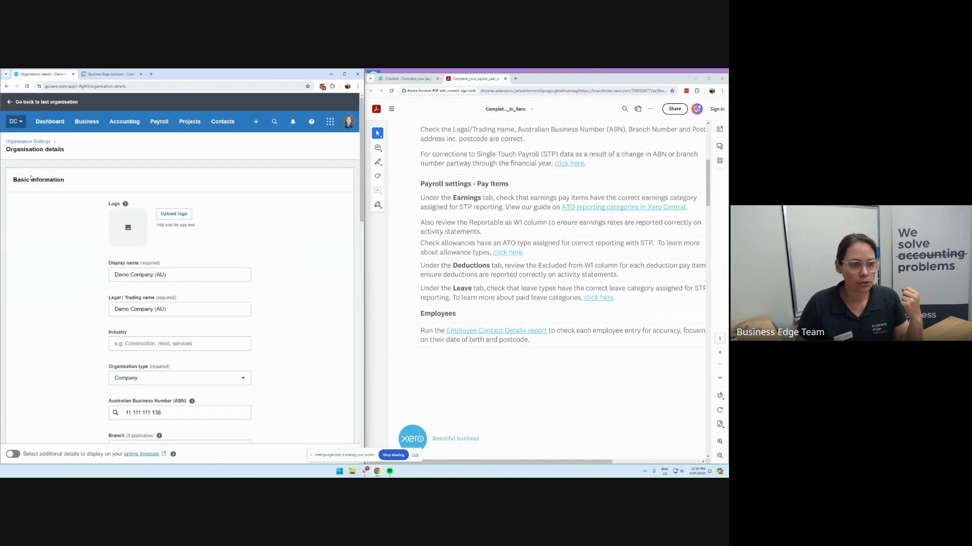
Show the Pay Items Earnings list in Payroll settings with its categories and W1 flags.
click(16, 121)
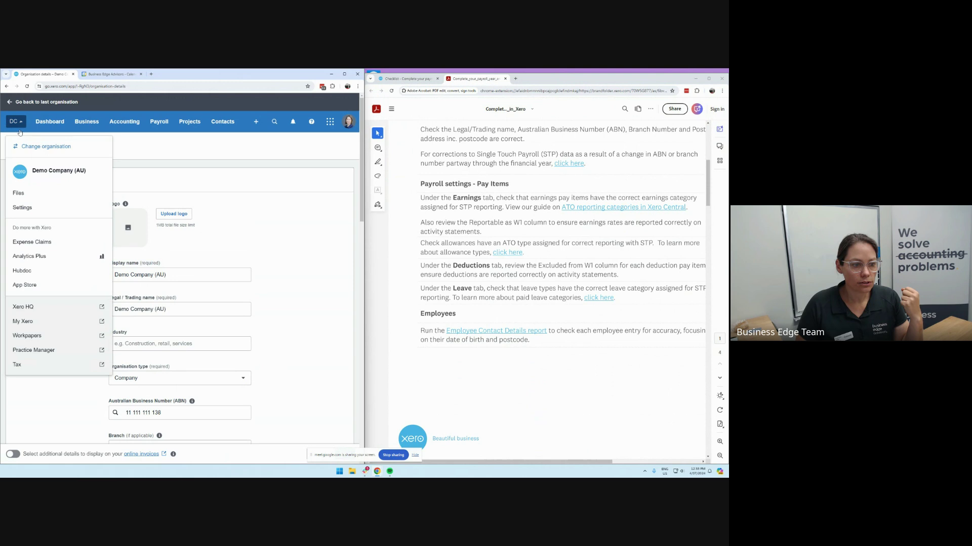
click(26, 211)
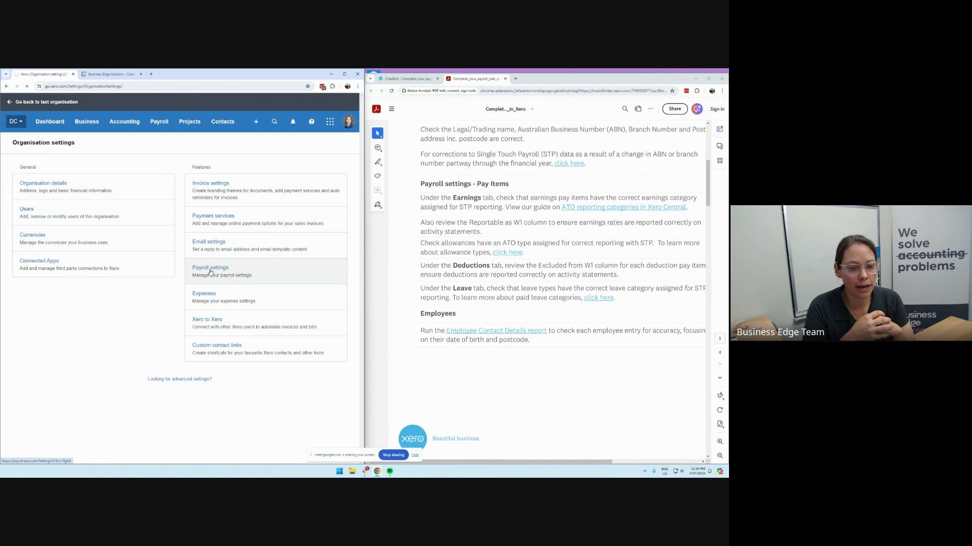
click(211, 268)
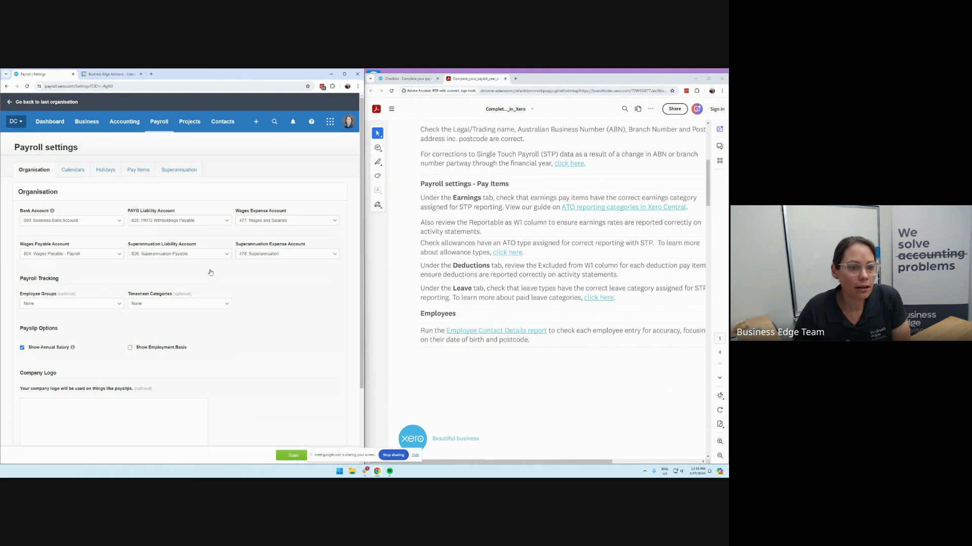
click(138, 170)
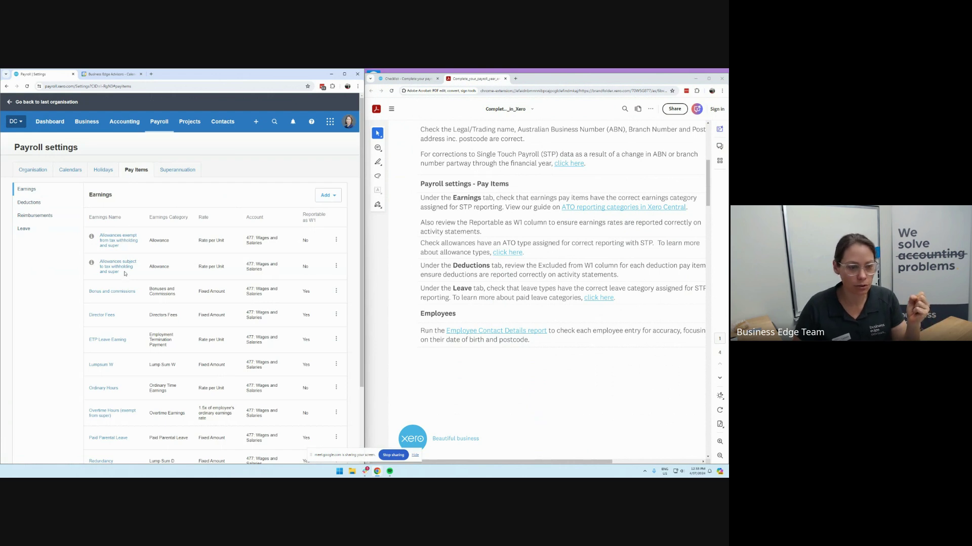
scroll(198, 425, down, 2)
scroll(199, 425, down, 2)
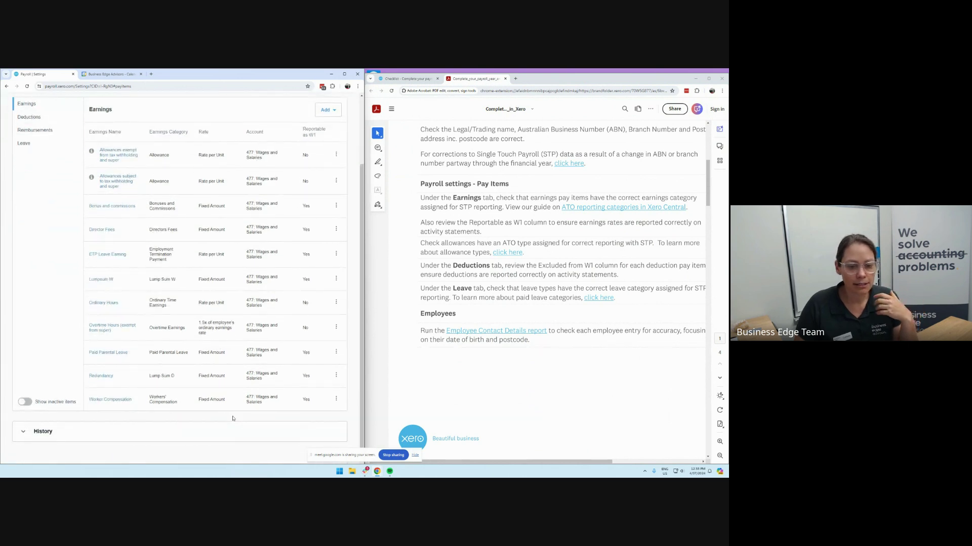
scroll(230, 422, up, 2)
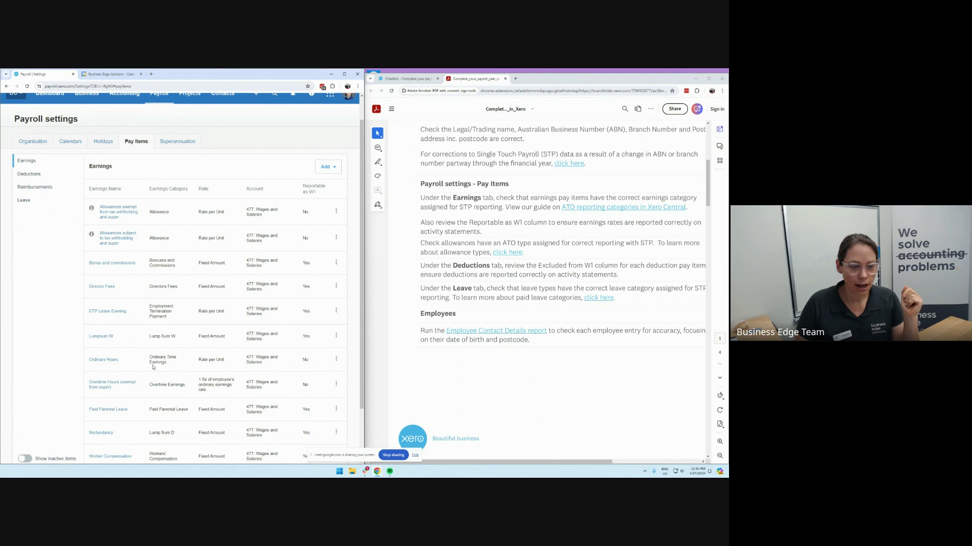
Make Ordinary Hours reportable as W1 on the Activity Statement, save, and view the Deductions list.
click(336, 358)
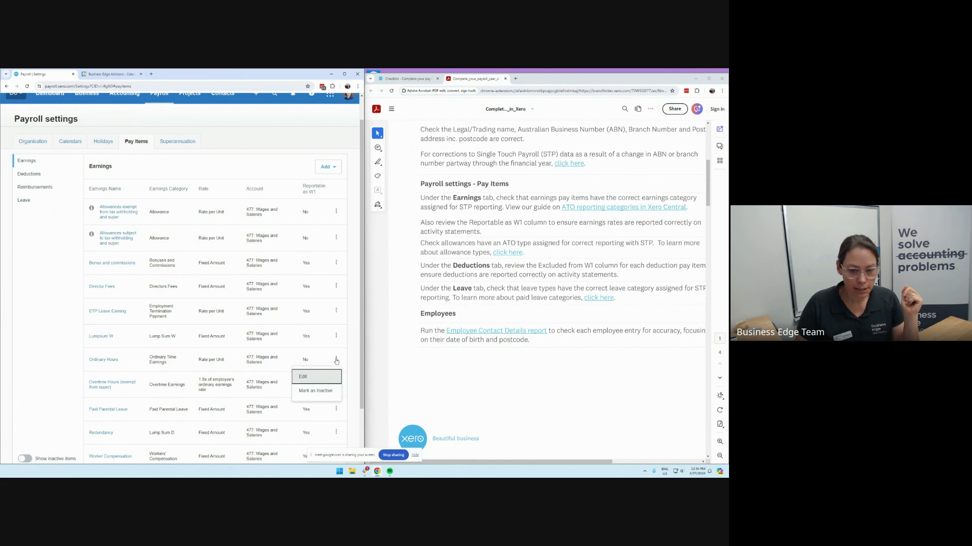
click(312, 379)
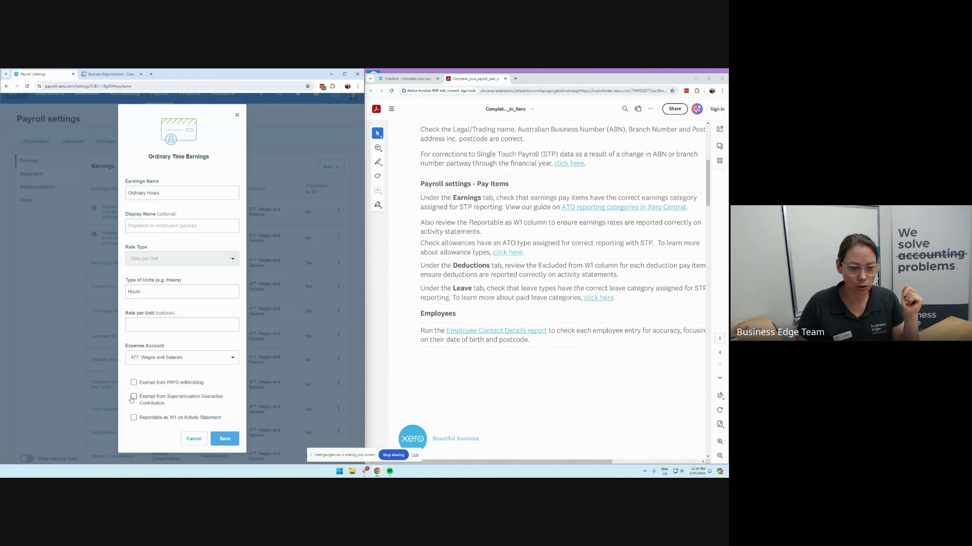
click(134, 417)
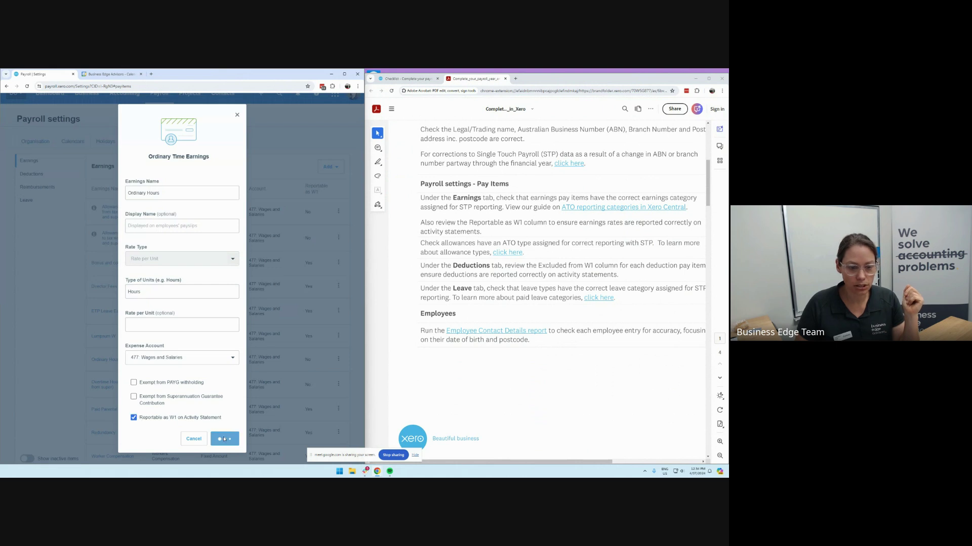
click(224, 439)
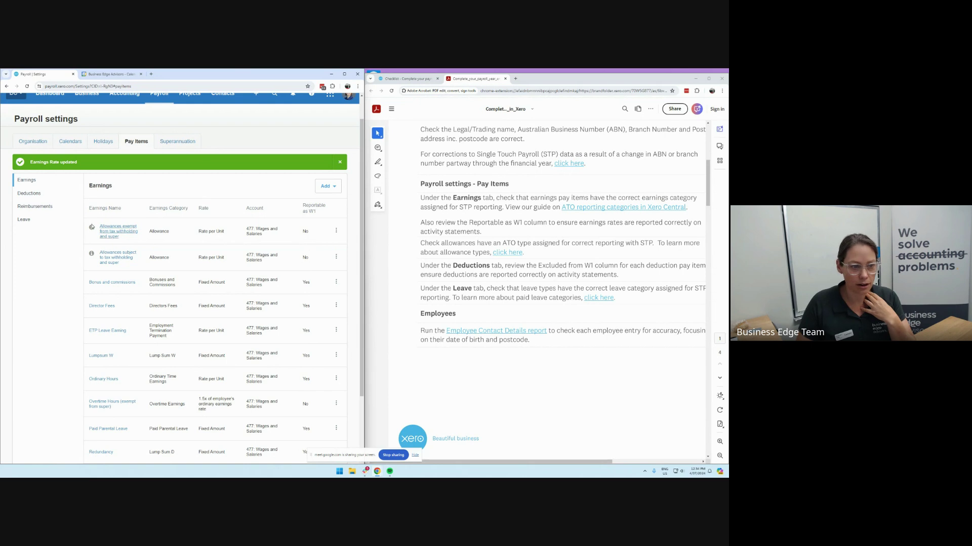
click(29, 194)
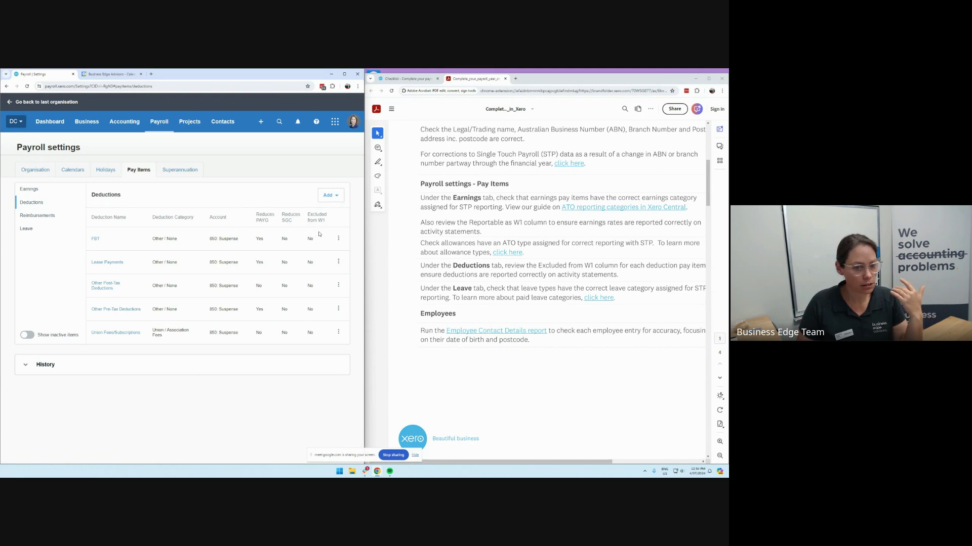
Review the Reimbursements and Leave pay items lists.
click(33, 216)
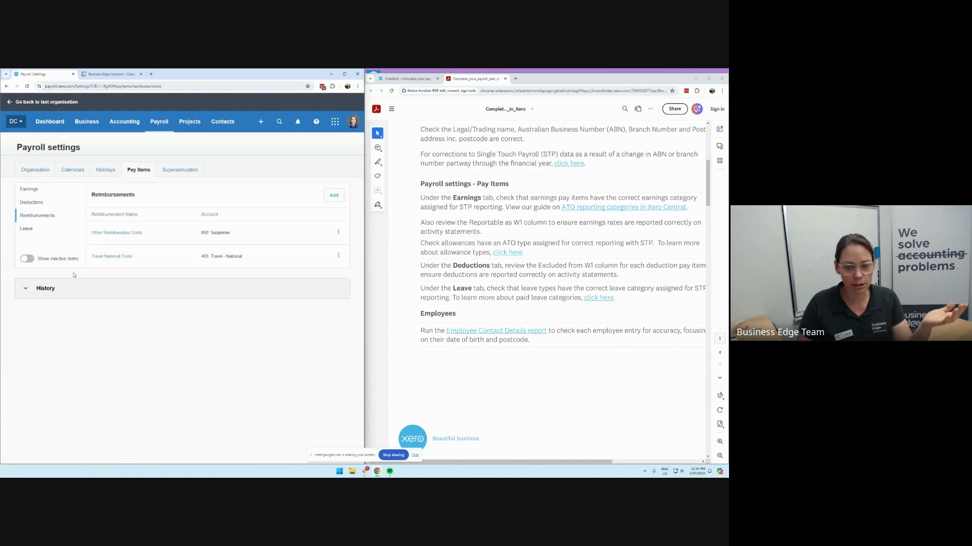
click(25, 230)
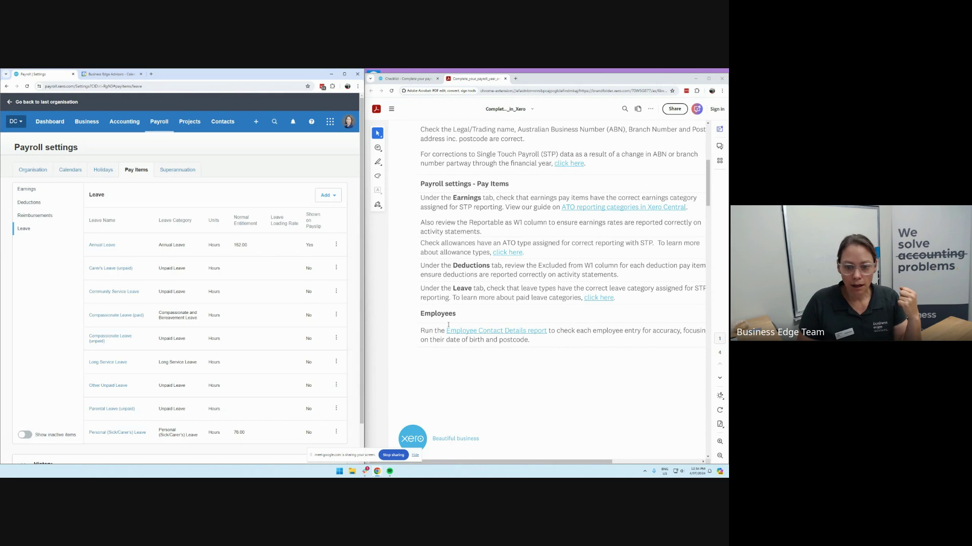
scroll(425, 309, down, 1)
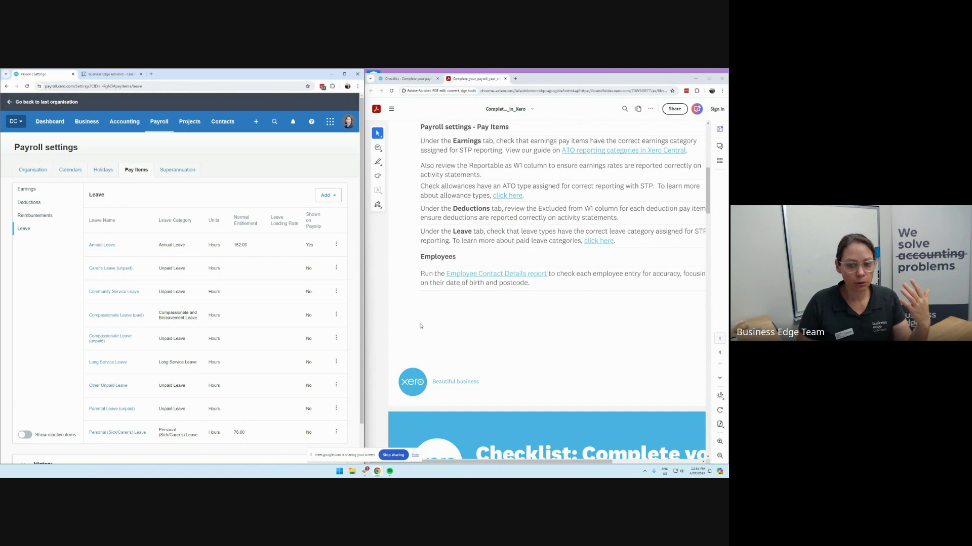
Go to the Accounting > Reports home.
click(154, 127)
click(124, 121)
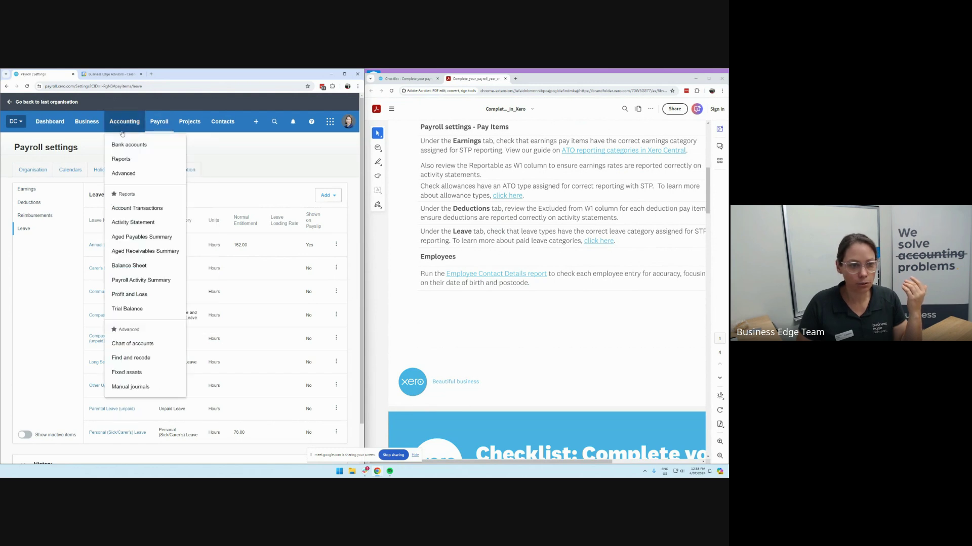
click(122, 161)
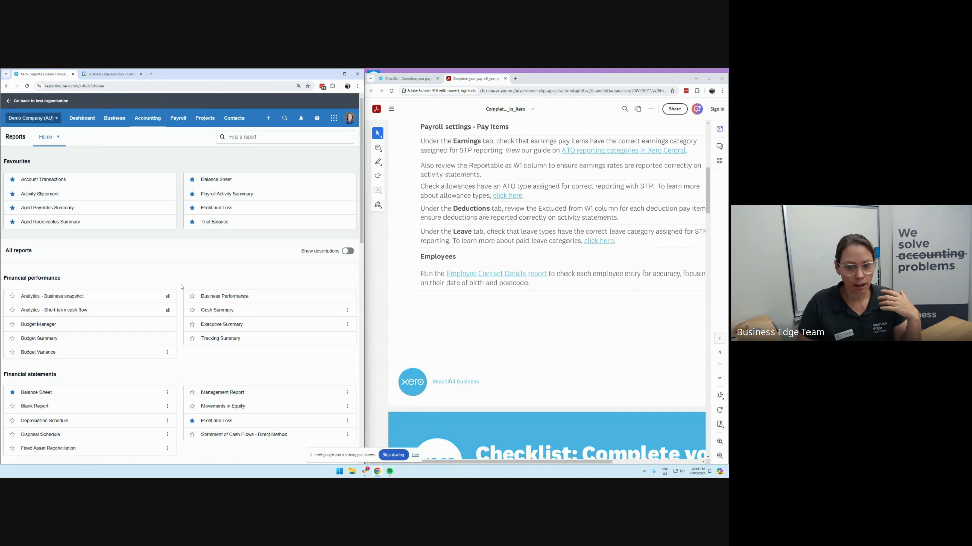
Star Employee Contact Details as a favourite report and open it from the Accounting menu.
scroll(181, 286, down, 5)
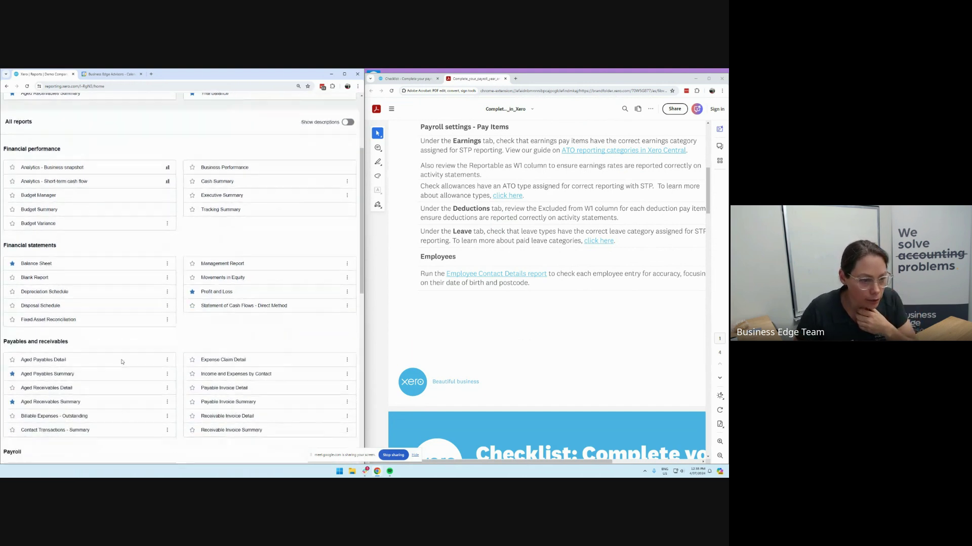
scroll(121, 362, down, 3)
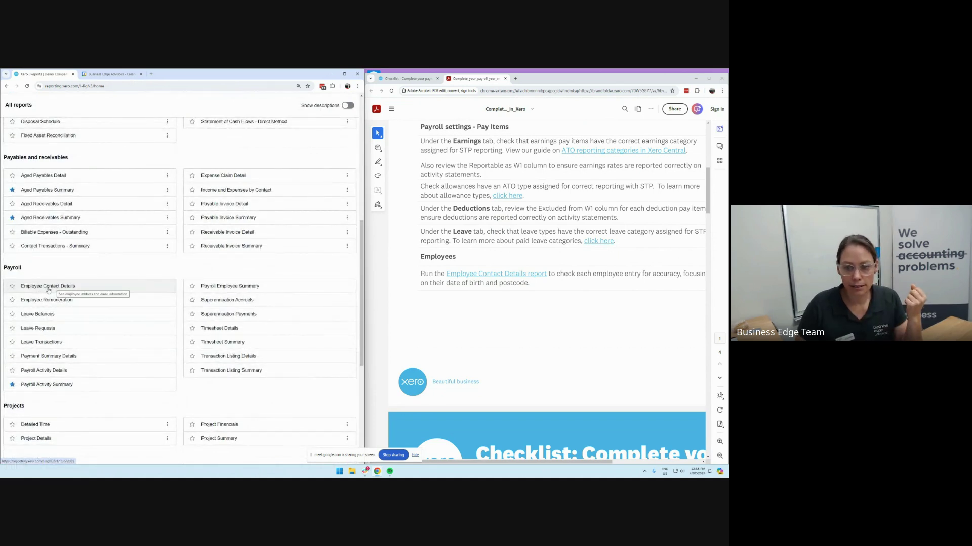
click(12, 286)
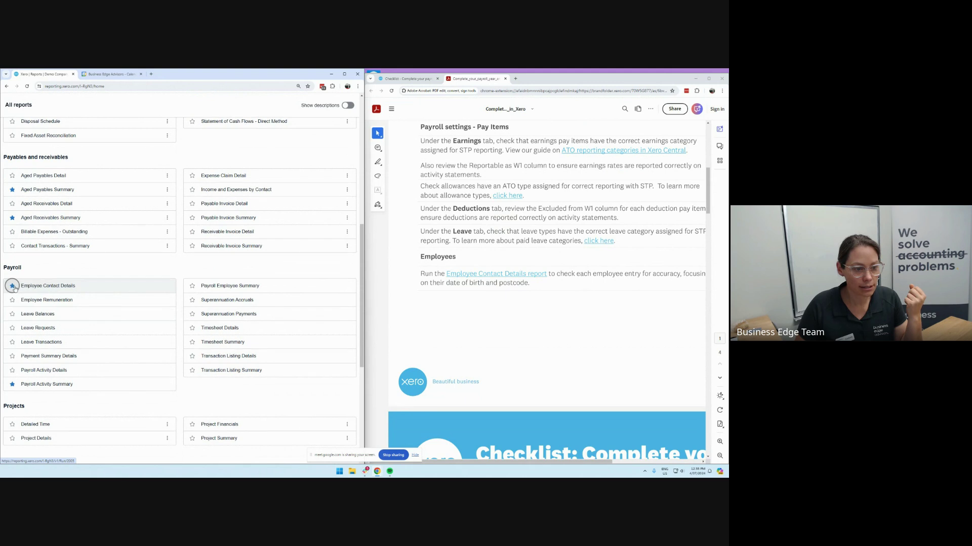
scroll(103, 246, up, 8)
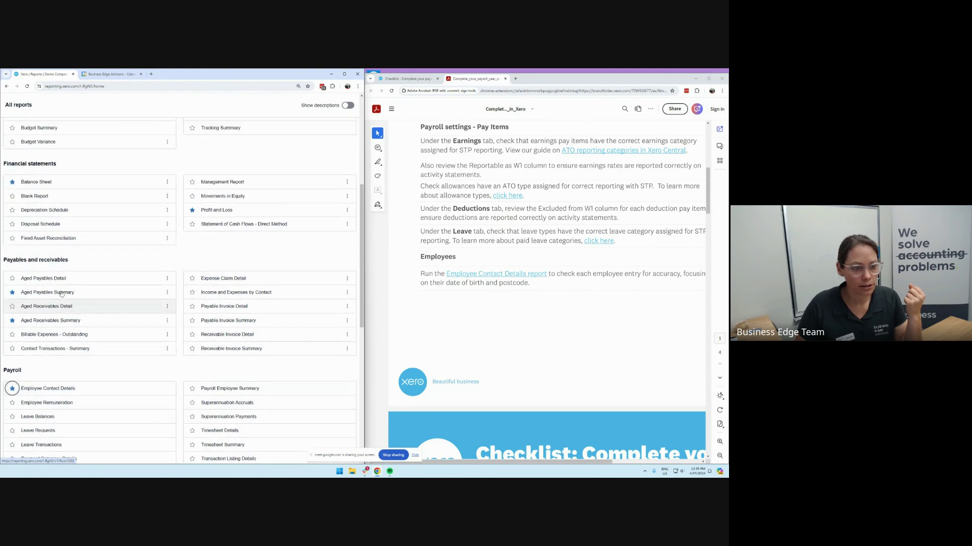
click(147, 118)
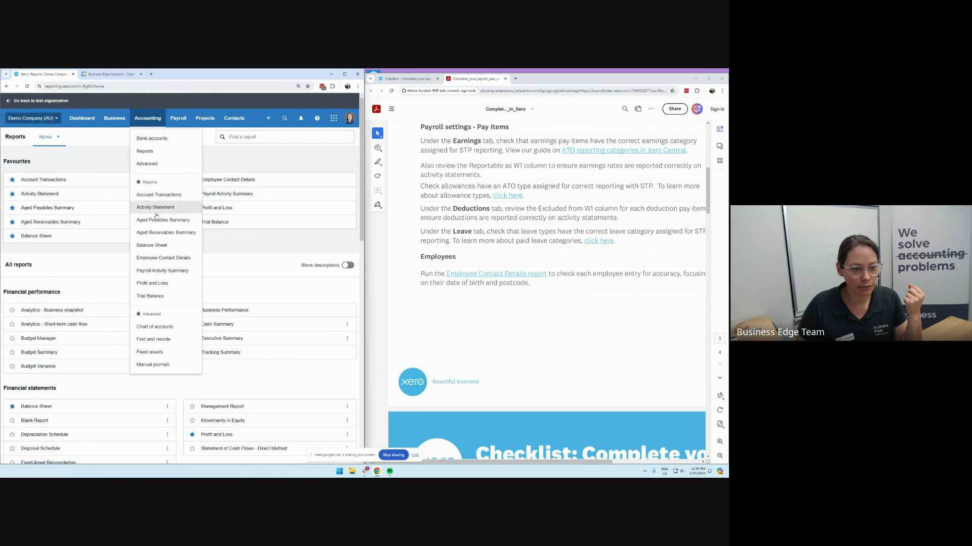
click(158, 259)
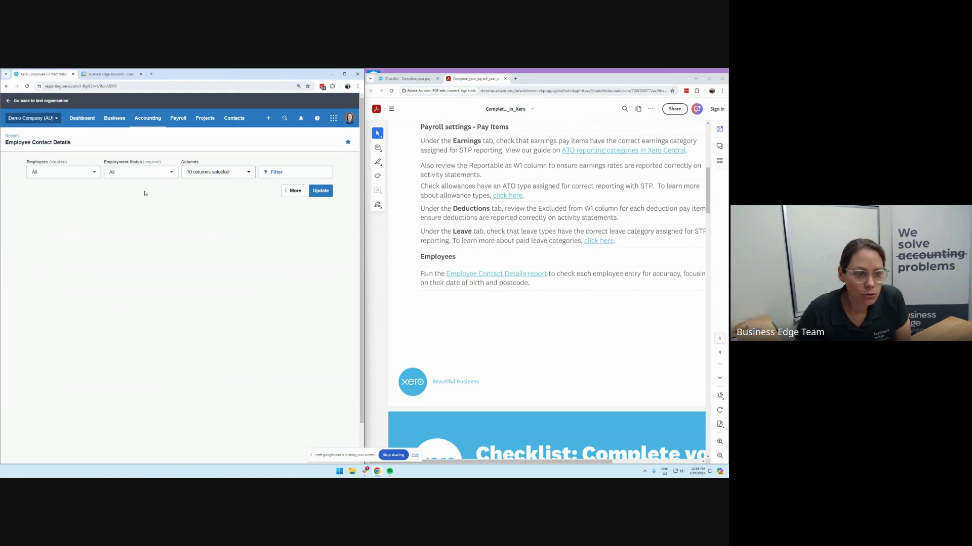
Generate the Employee Contact Details table for the six employees as at 4 July 2024.
click(312, 191)
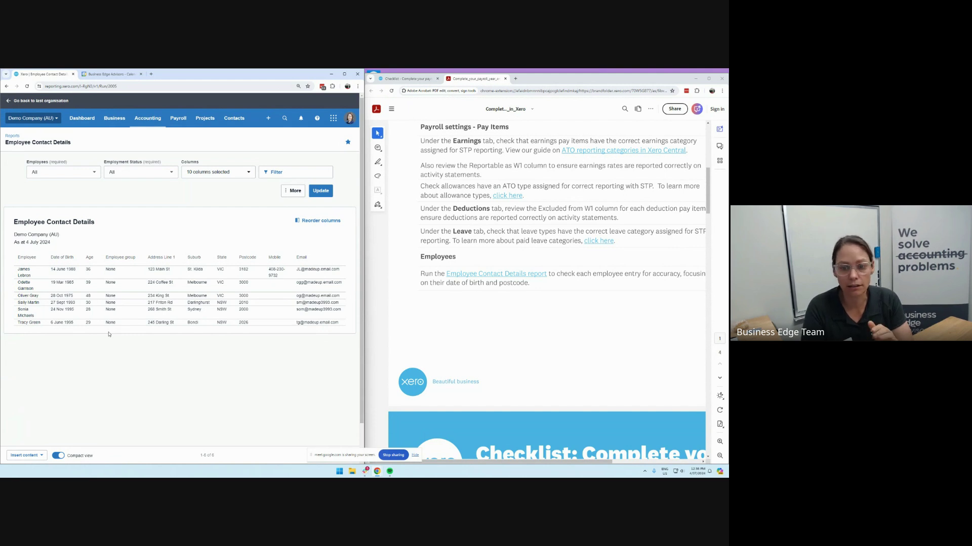
scroll(454, 354, down, 3)
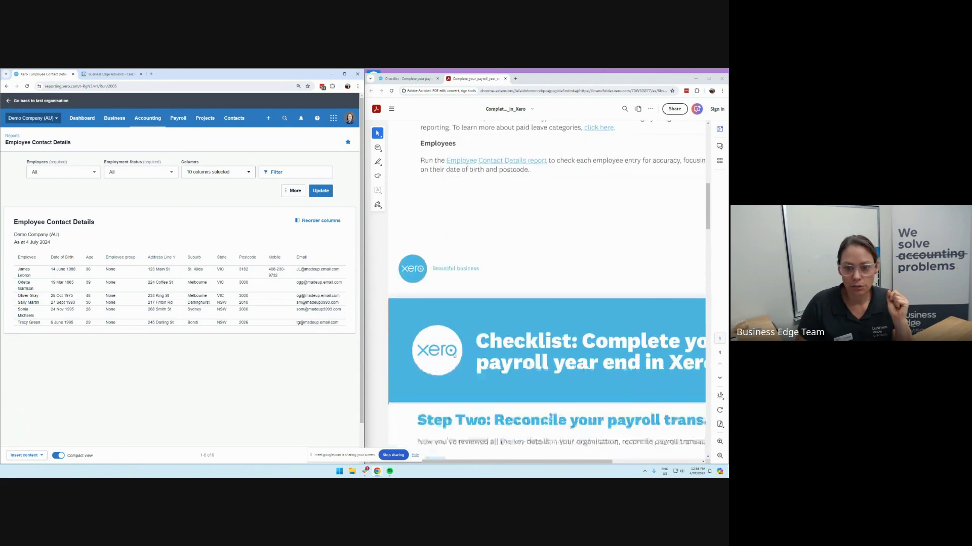
scroll(454, 356, down, 7)
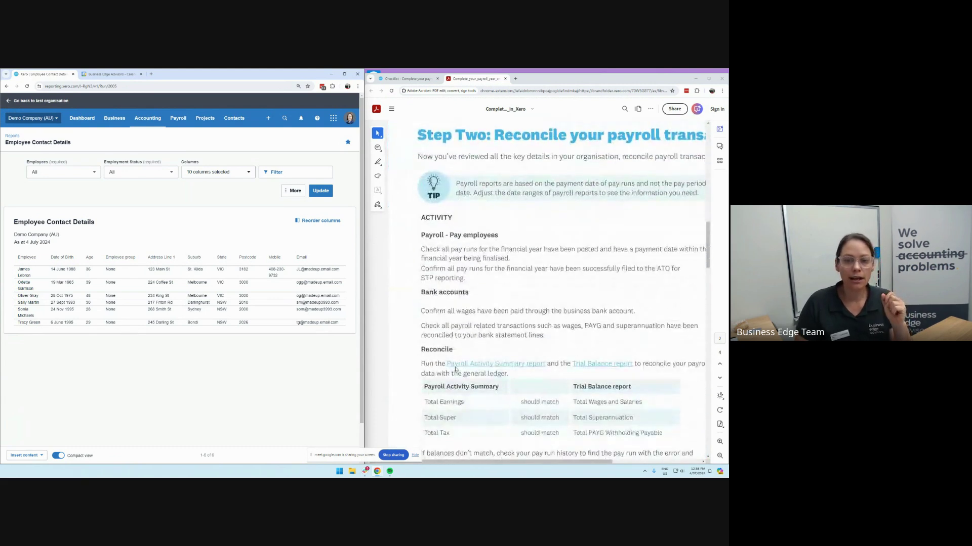
drag(490, 461, 510, 462)
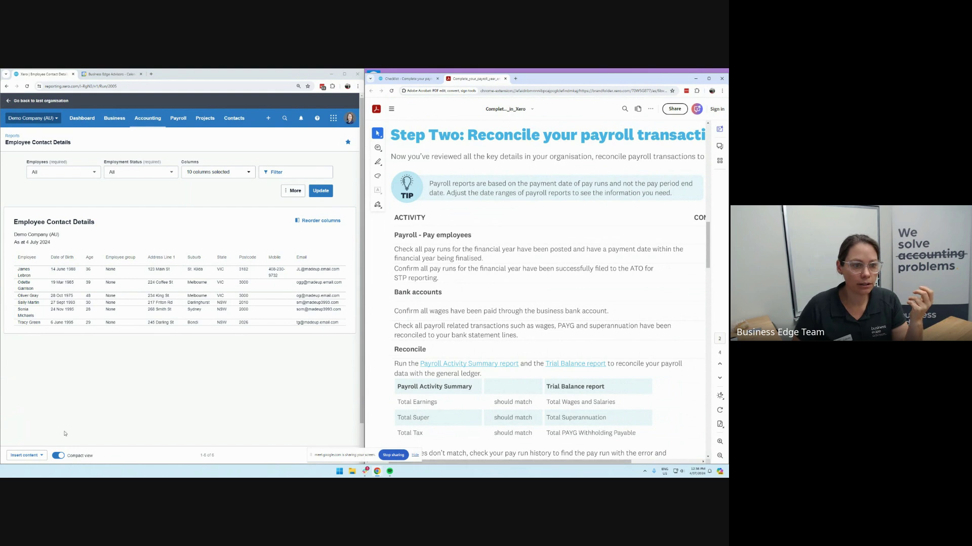
From the Dashboard, open the Business Bank Account reconciliation and look over its 28 statement lines.
click(78, 123)
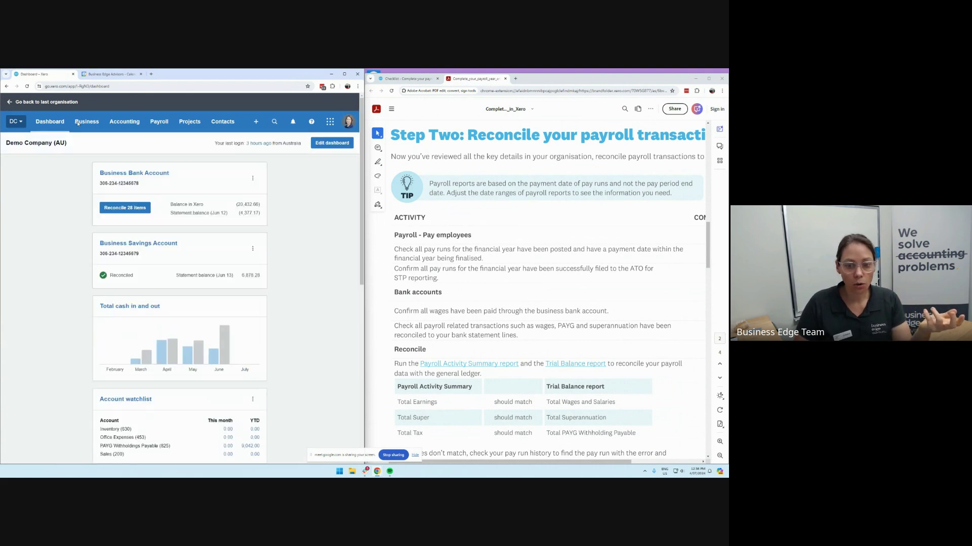
click(119, 209)
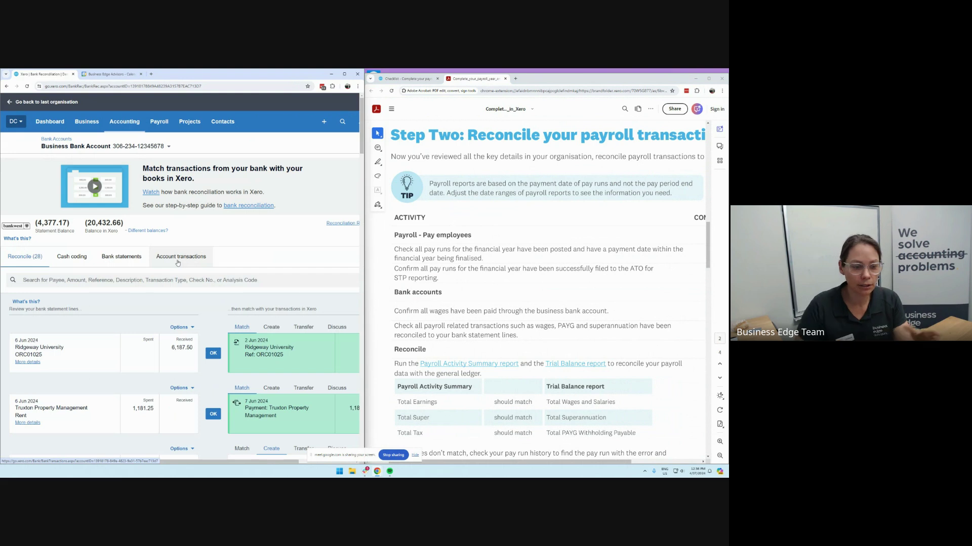
scroll(195, 405, down, 3)
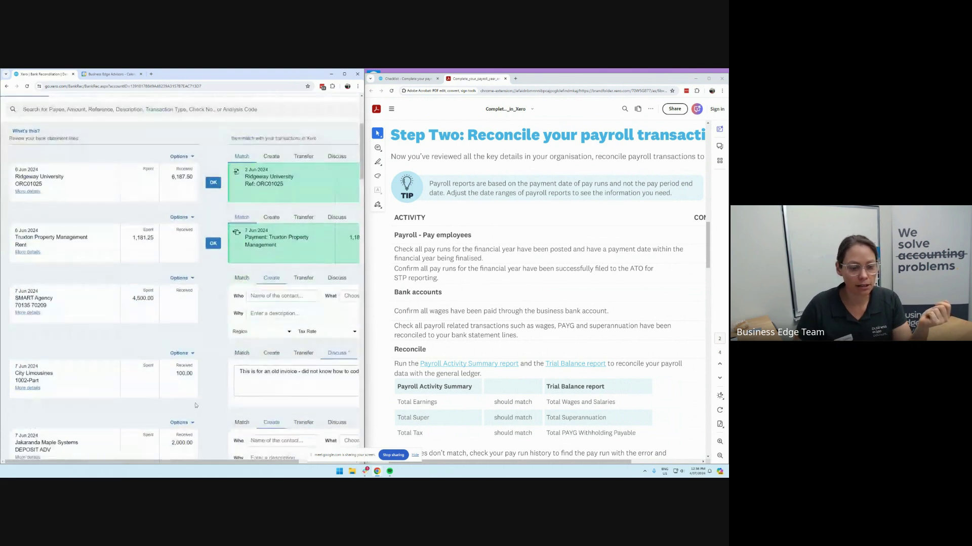
scroll(210, 371, down, 1)
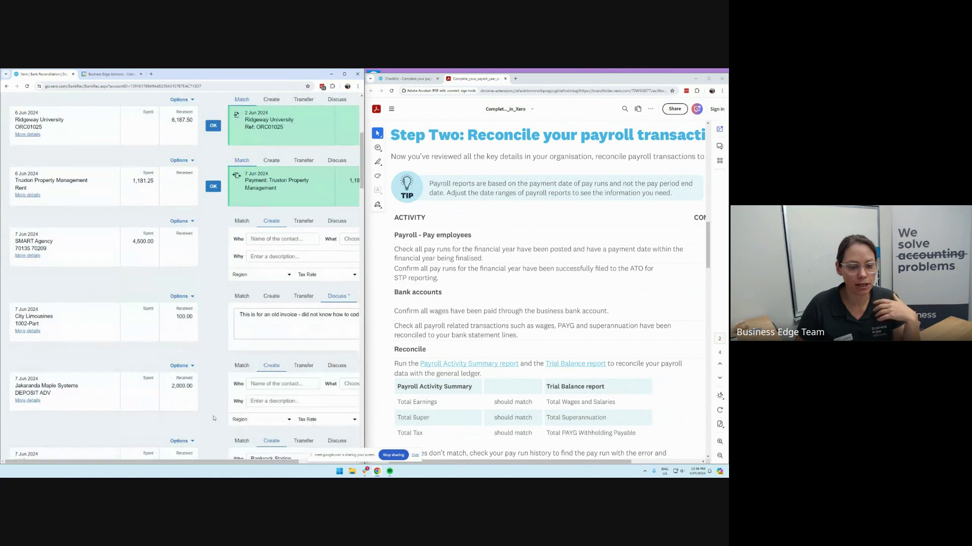
scroll(210, 426, up, 4)
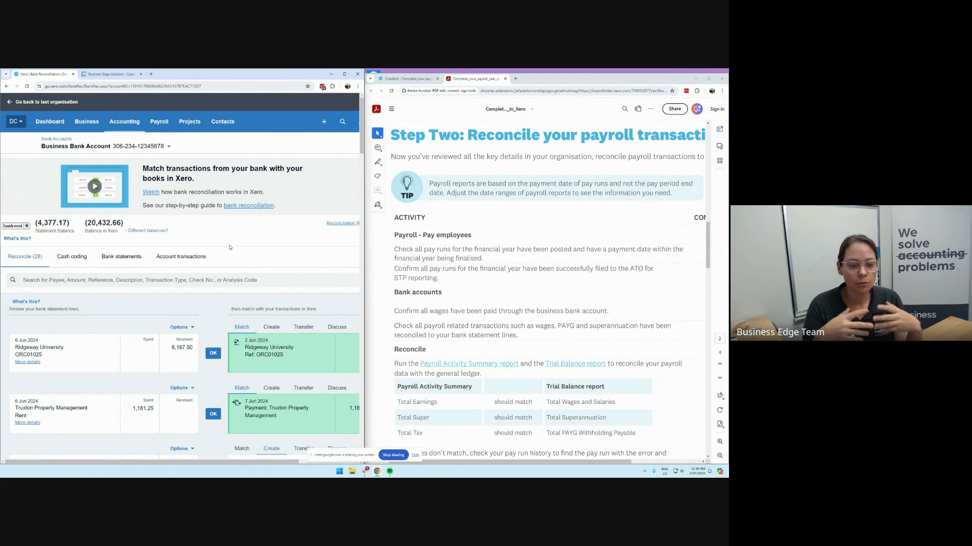
Open Payroll > Pay employees to check the draft 14 Jul 2024 pay run and nine posted runs.
click(159, 122)
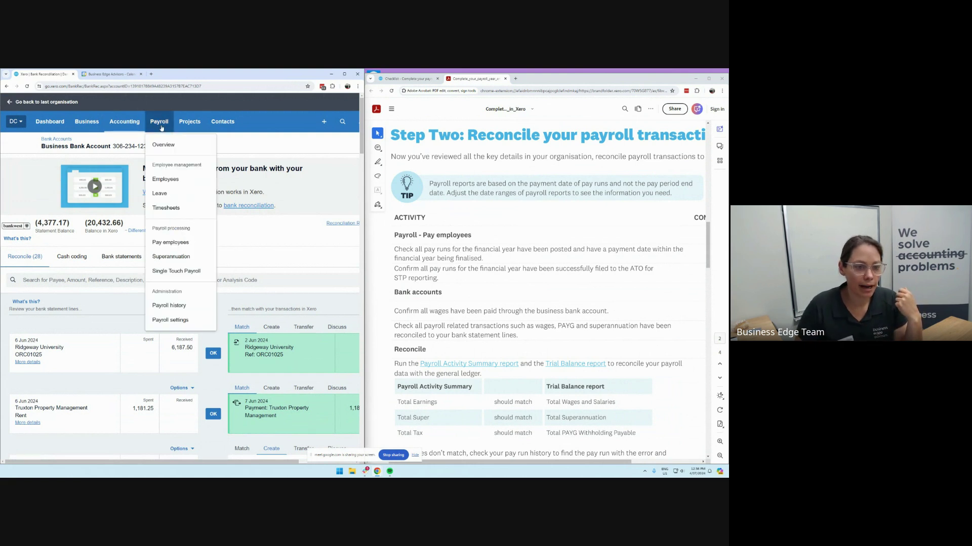
click(175, 243)
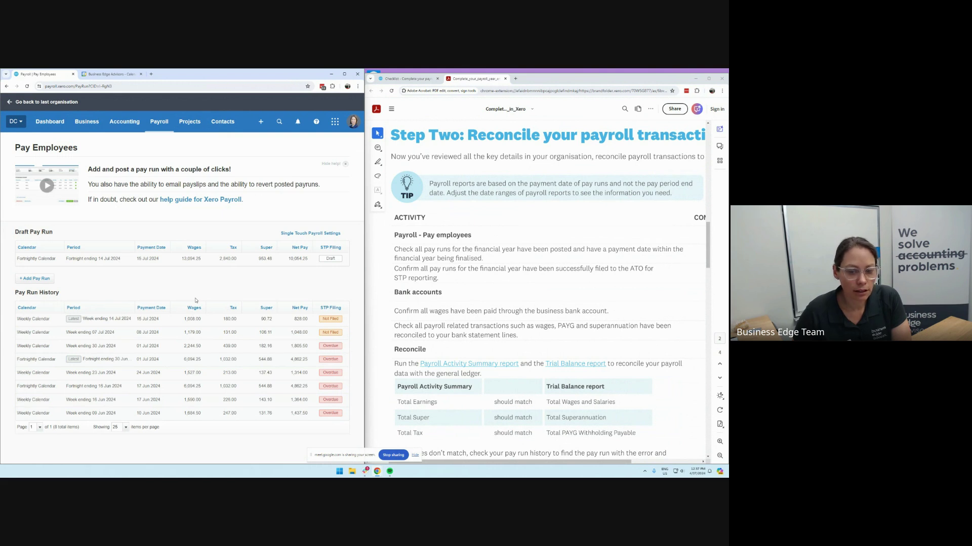
scroll(442, 359, down, 1)
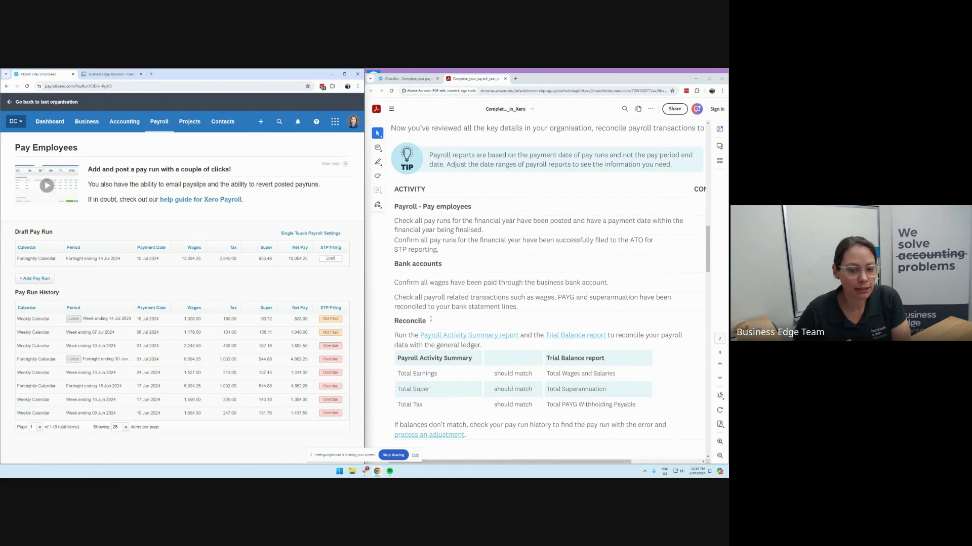
click(120, 131)
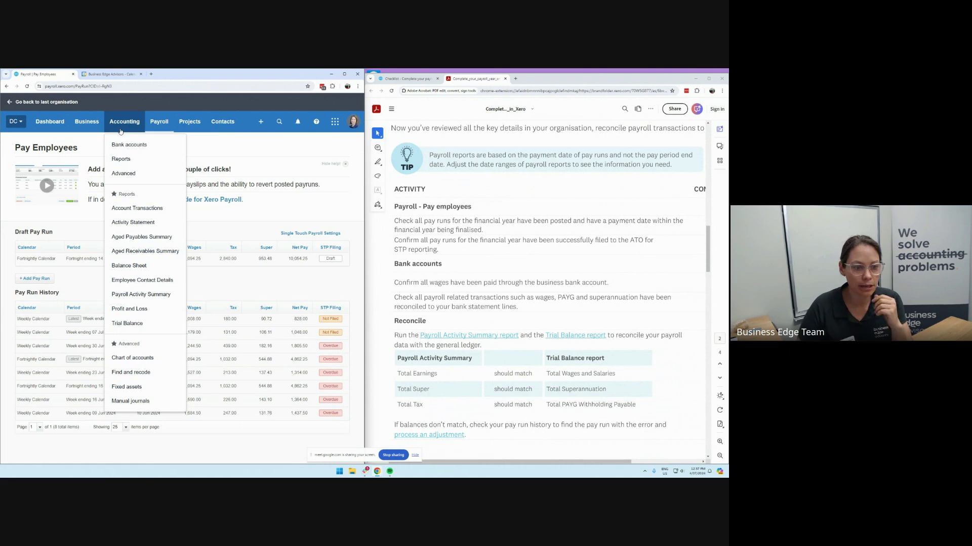
Run Account Transactions for accounts 477 Wages and Salaries and 804 Wages Payable - Payroll, 1 Jul 2023–30 Jun 2024.
click(141, 211)
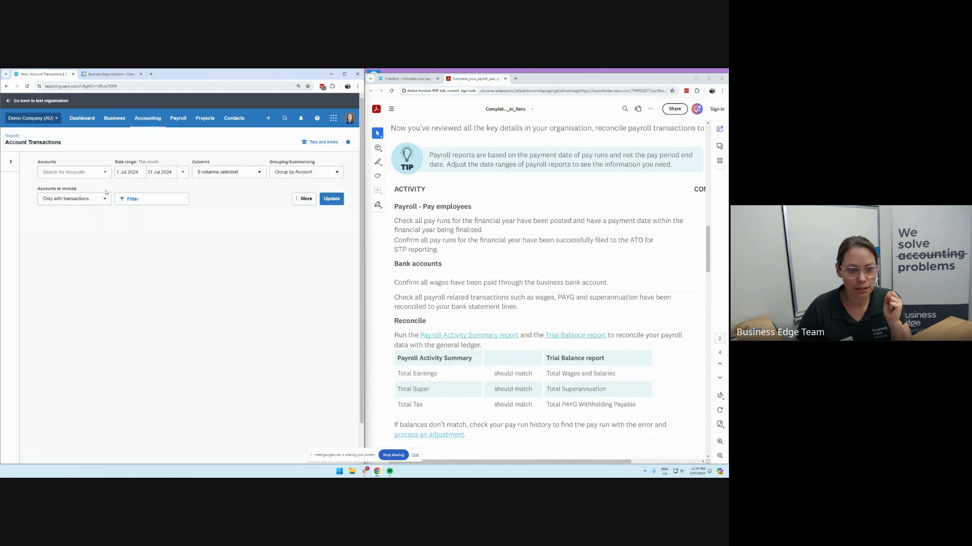
click(96, 172)
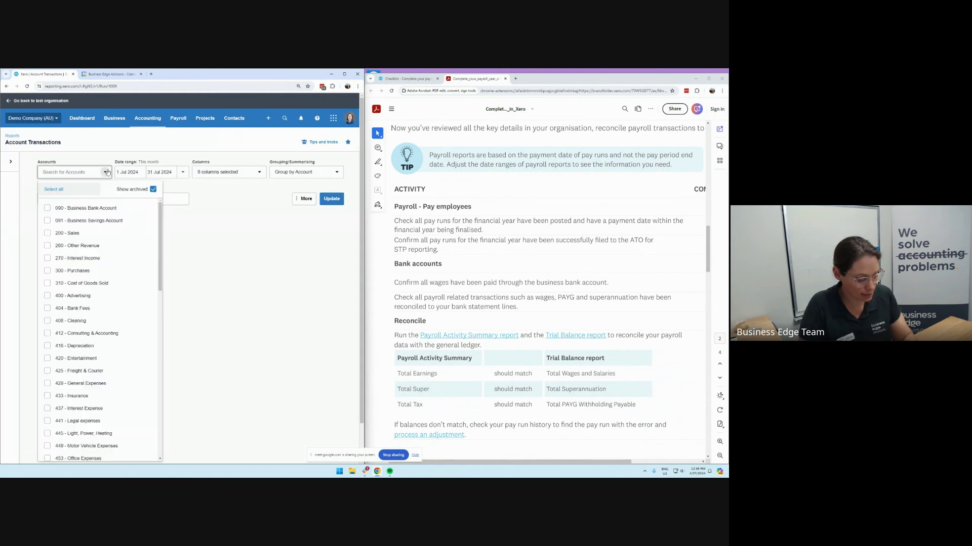
text(wages)
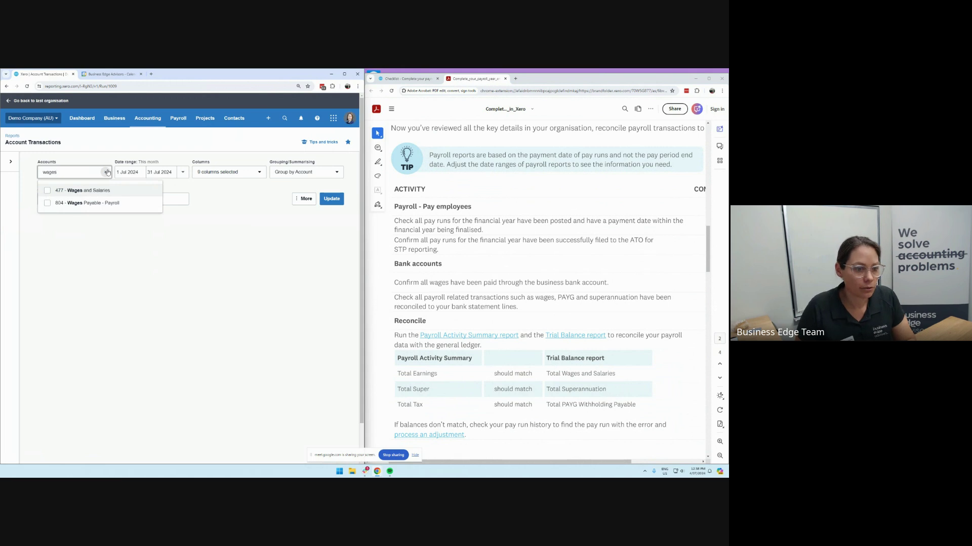
click(47, 191)
click(47, 202)
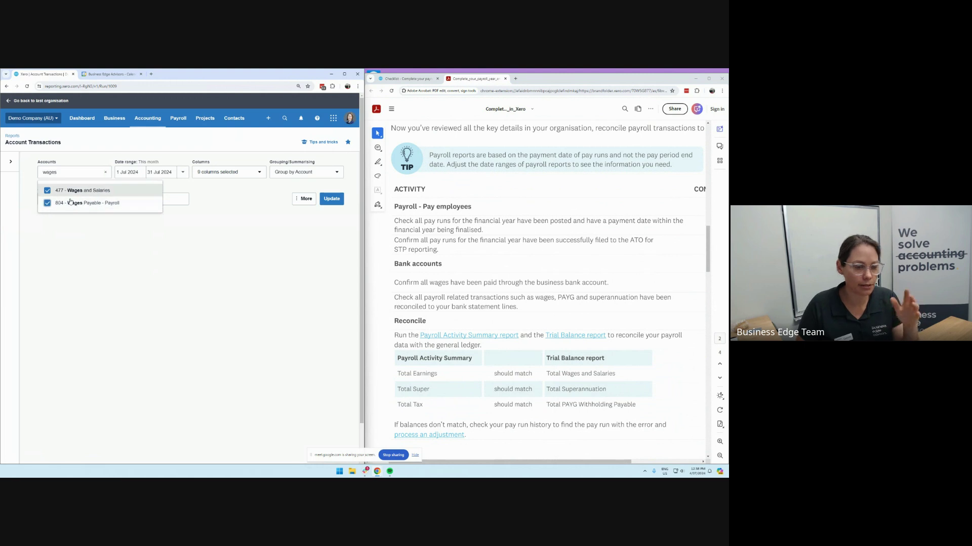
click(183, 172)
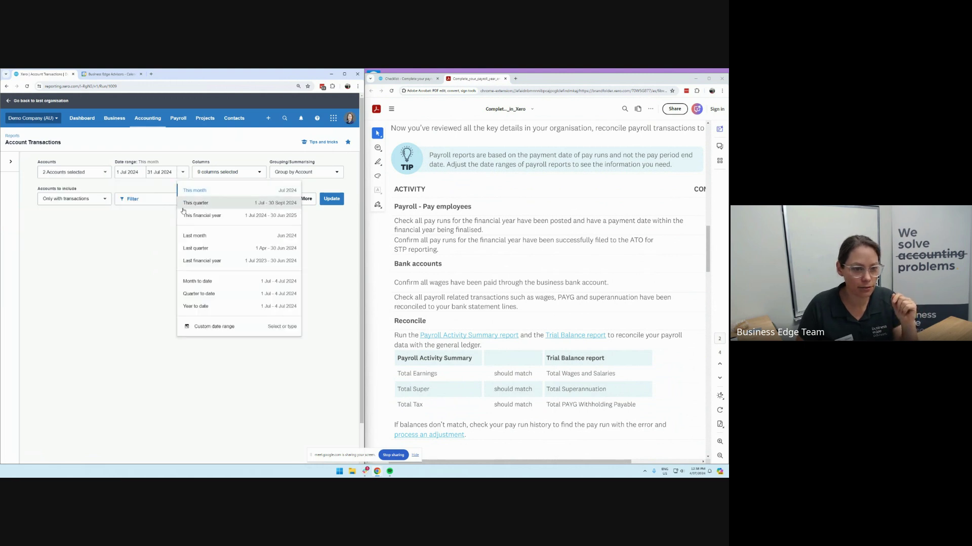
click(202, 260)
click(331, 199)
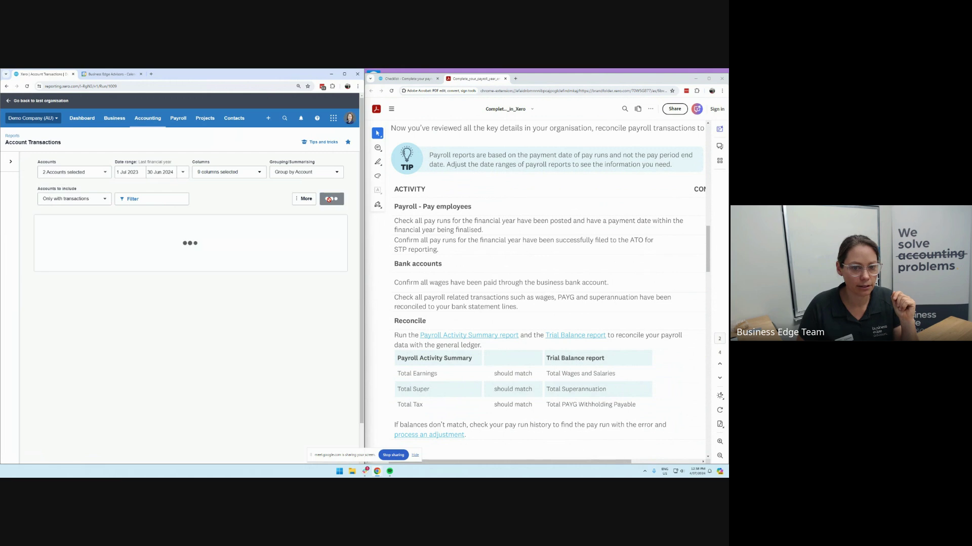
scroll(229, 310, down, 1)
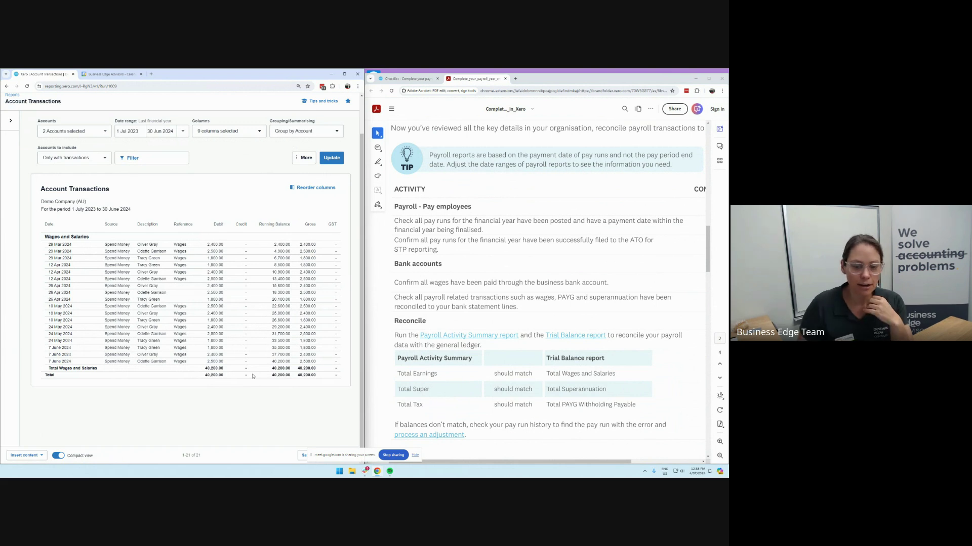
scroll(253, 375, up, 1)
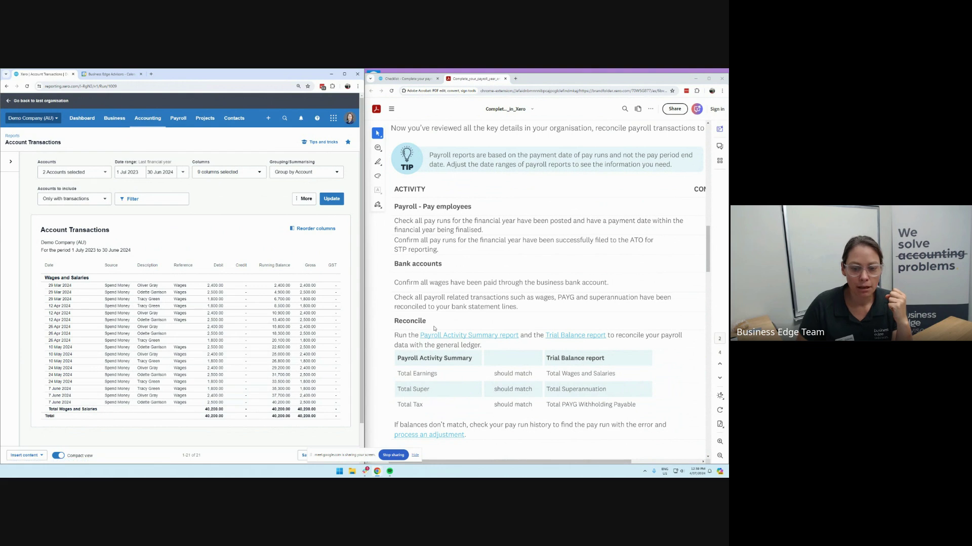
scroll(434, 343, down, 3)
scroll(436, 314, down, 1)
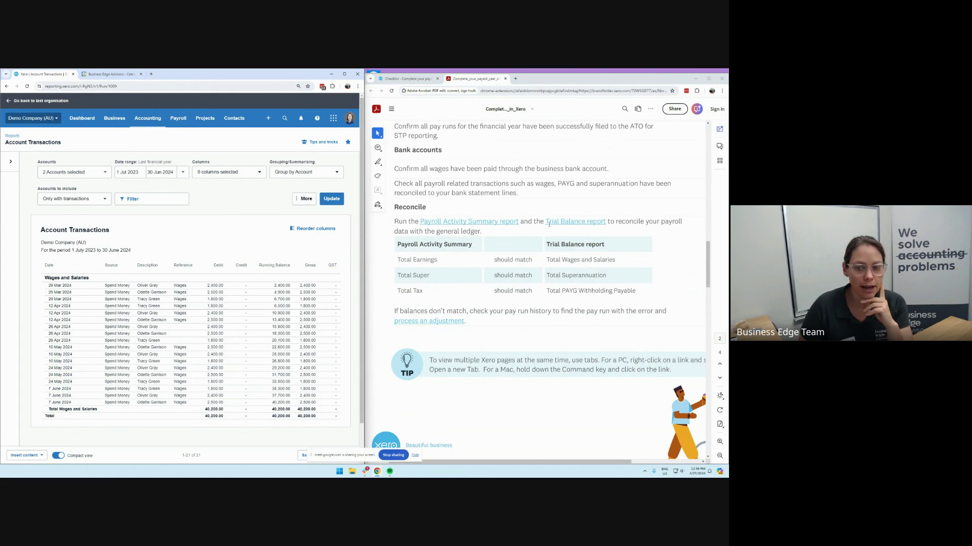
Run the Payroll Activity Summary from Accounting reports for Last financial year, 1 Jul 2023–30 Jun 2024.
click(144, 121)
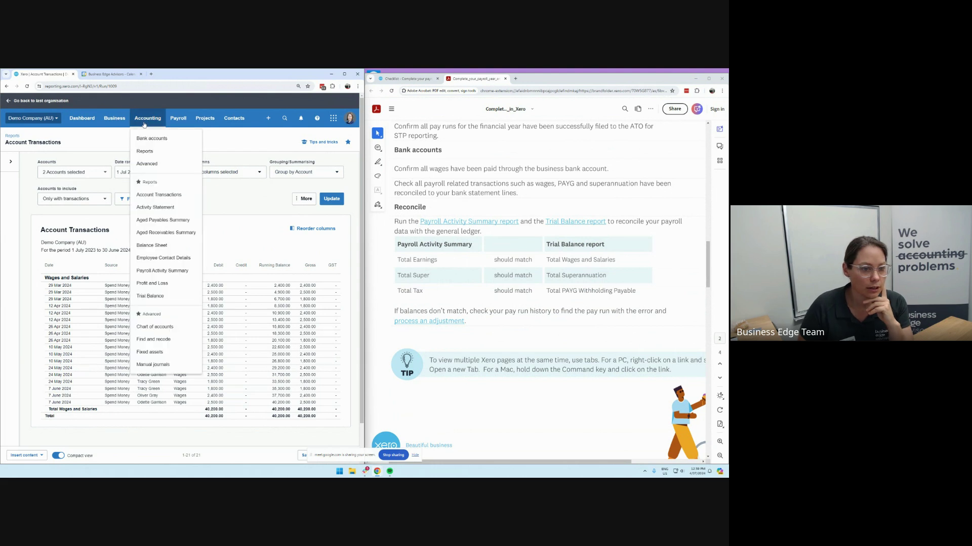
click(150, 271)
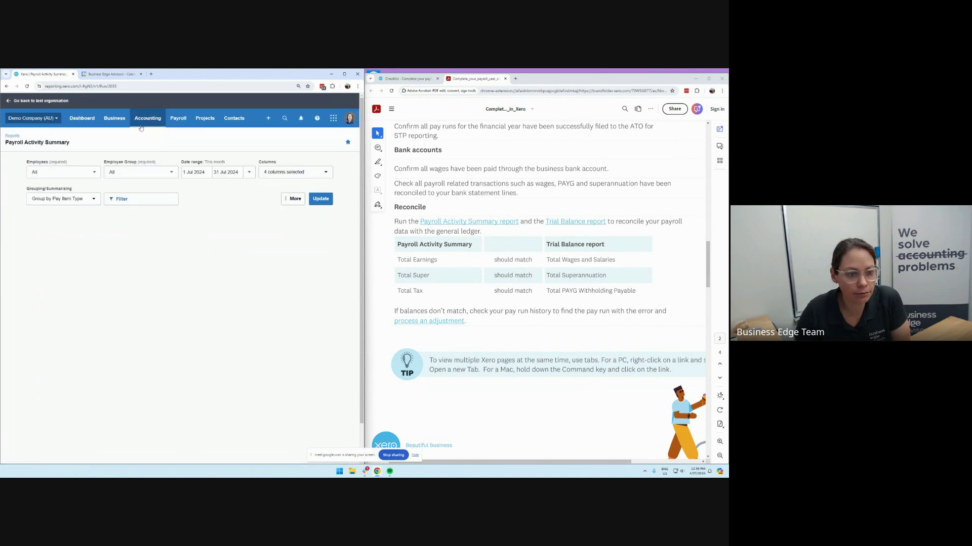
click(248, 172)
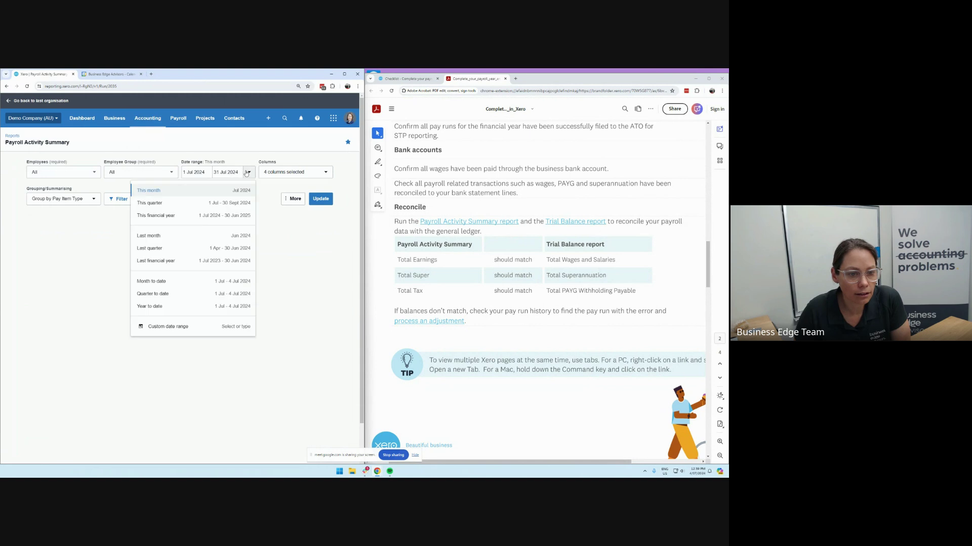
click(154, 260)
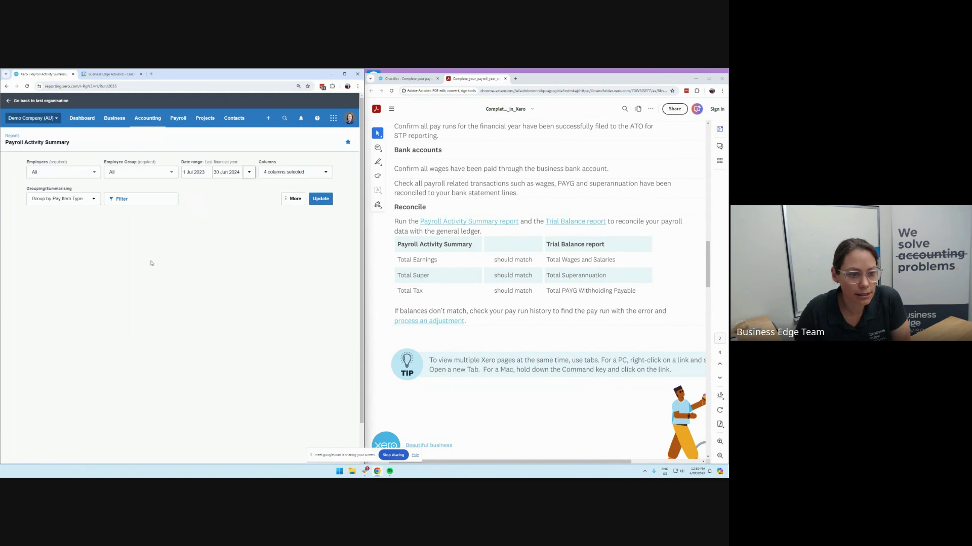
click(319, 199)
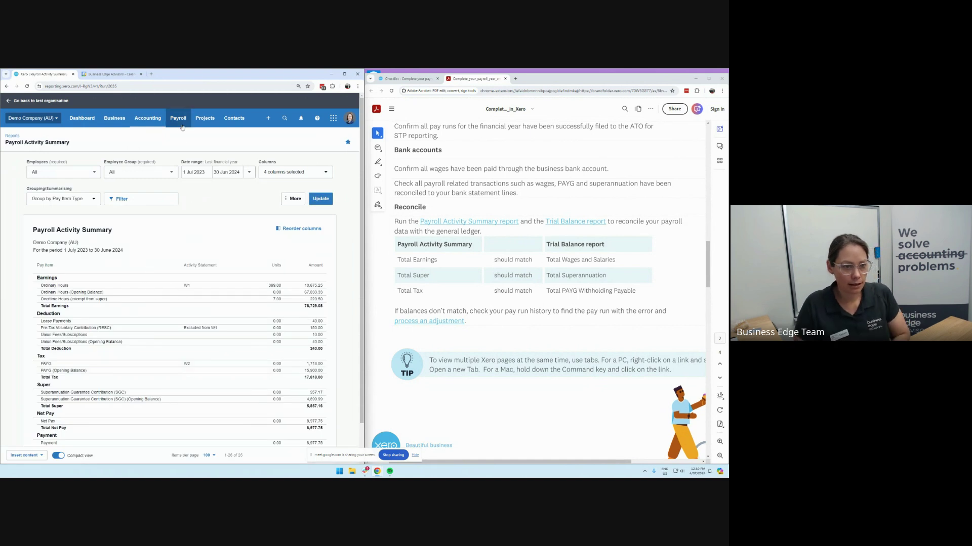
click(146, 119)
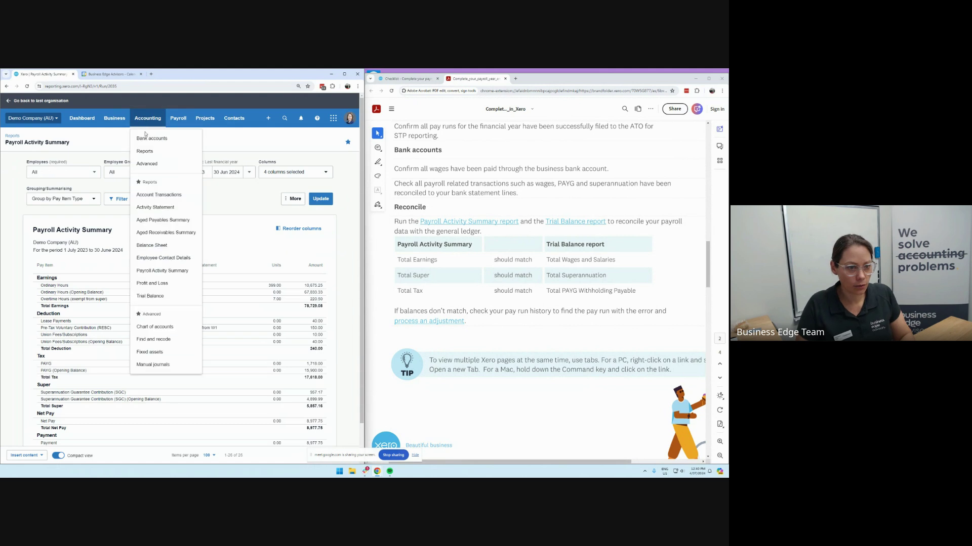
Open the Trial Balance in a new tab and dock it in the right-hand window beside the Payroll Activity Summary.
right_click(162, 301)
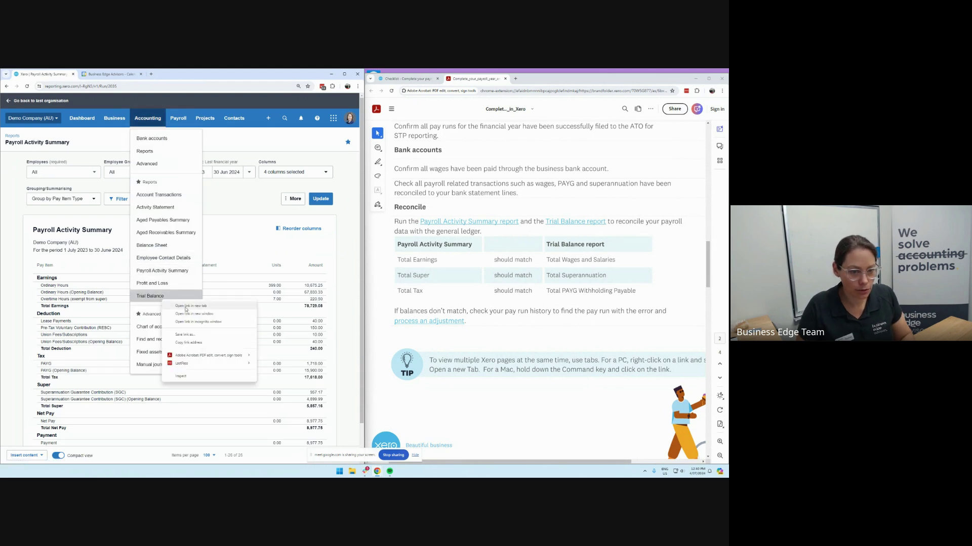
click(187, 309)
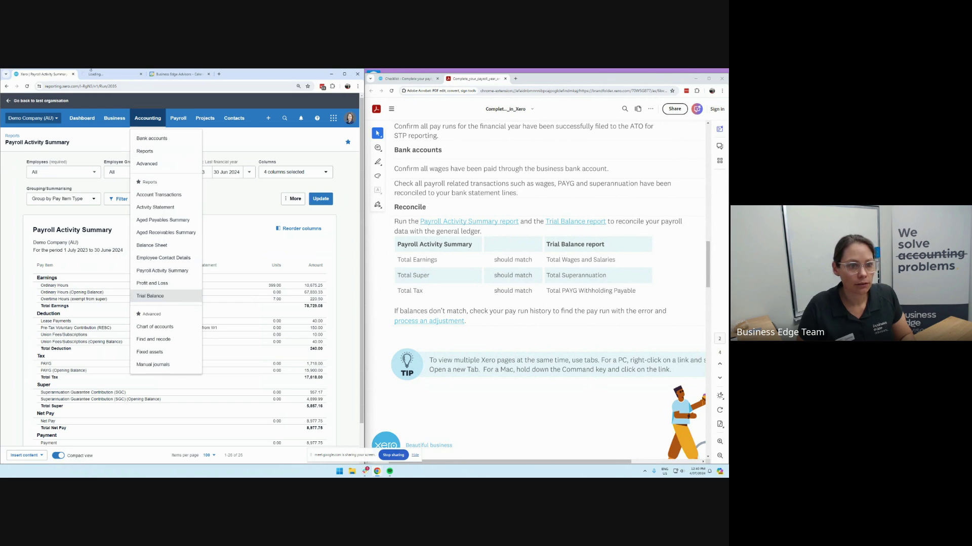
click(103, 76)
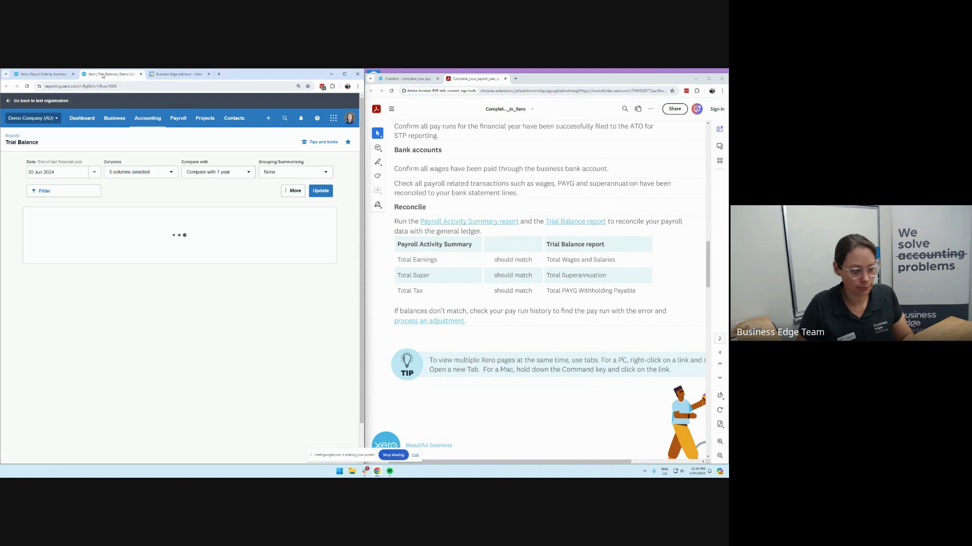
drag(102, 76, 555, 79)
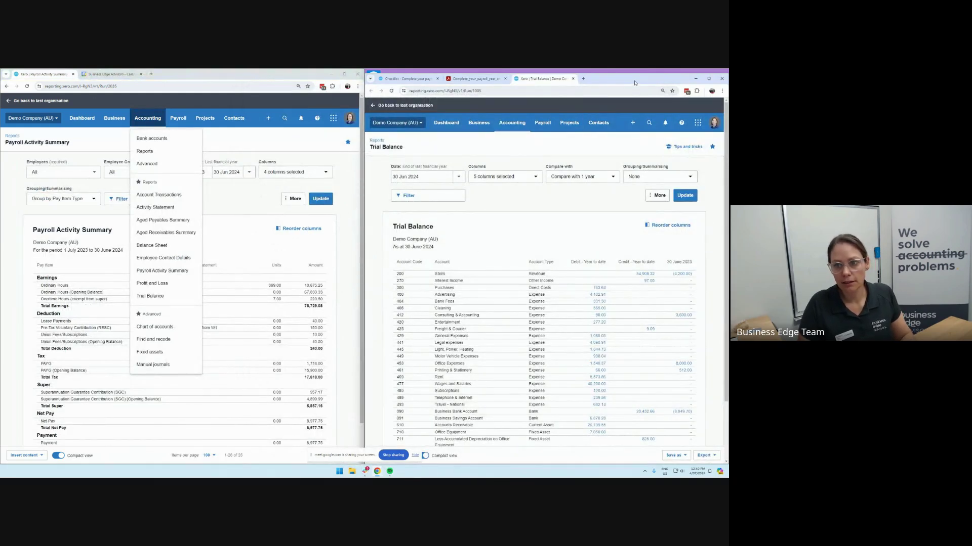
drag(635, 81, 635, 81)
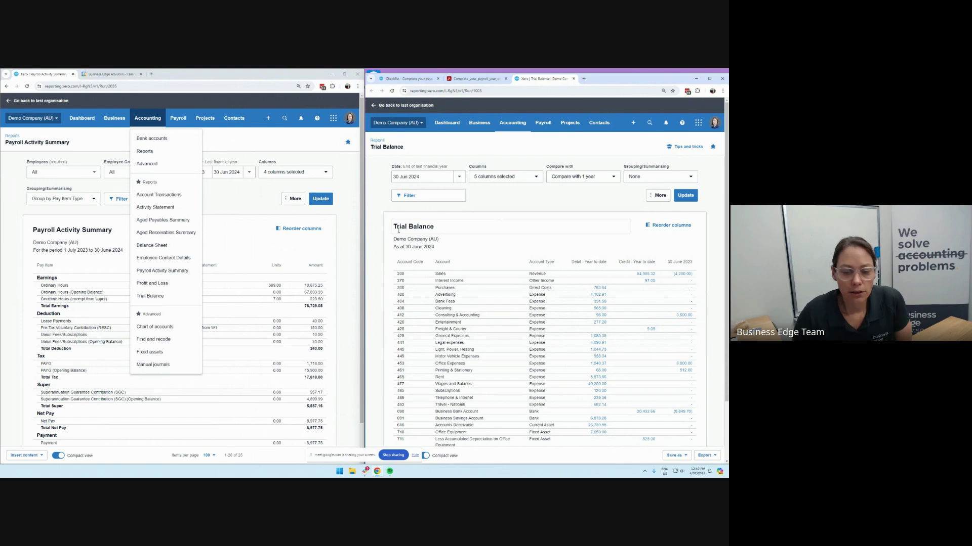
click(246, 212)
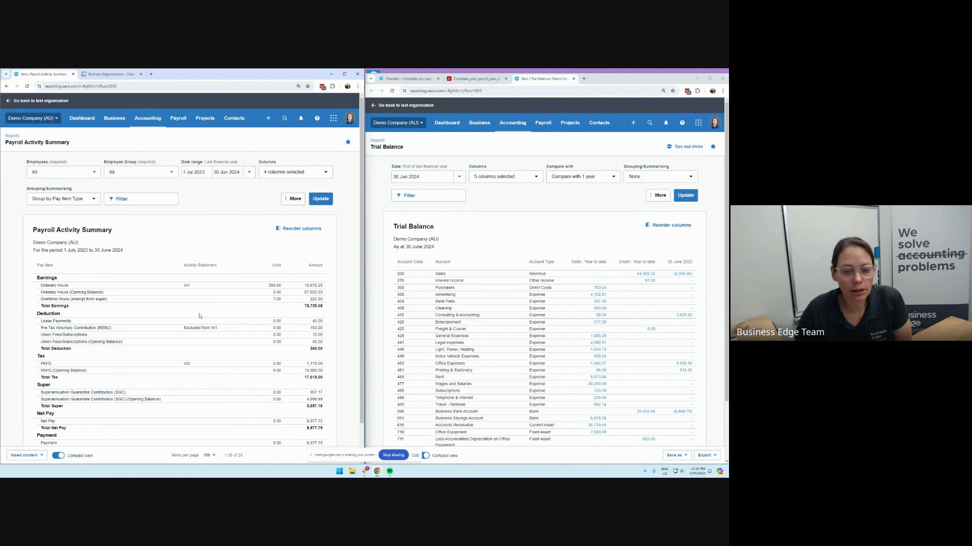
click(407, 79)
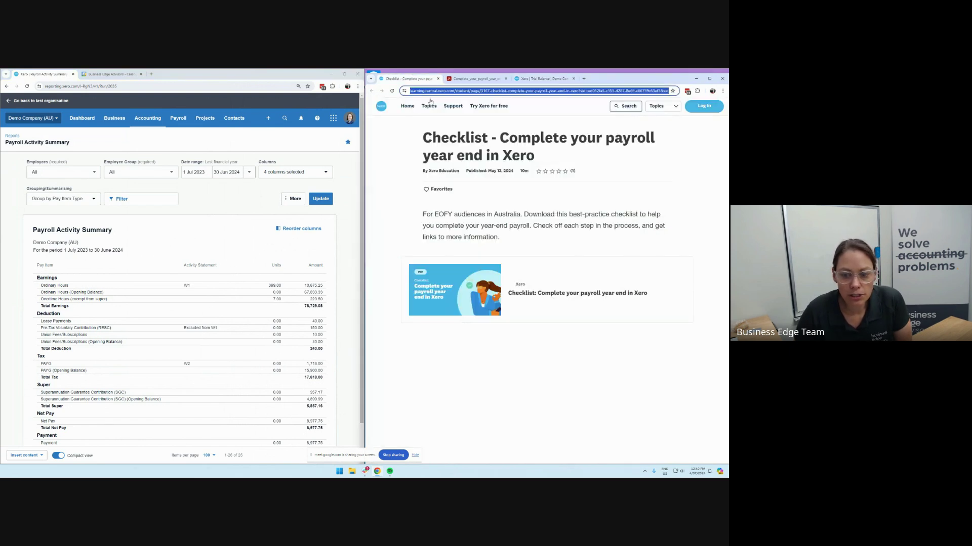
click(477, 79)
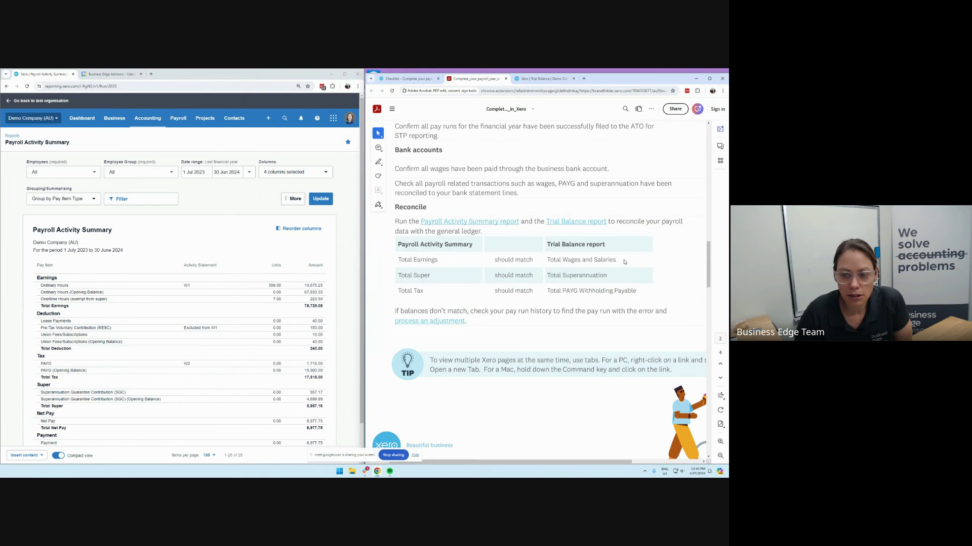
drag(624, 262, 547, 262)
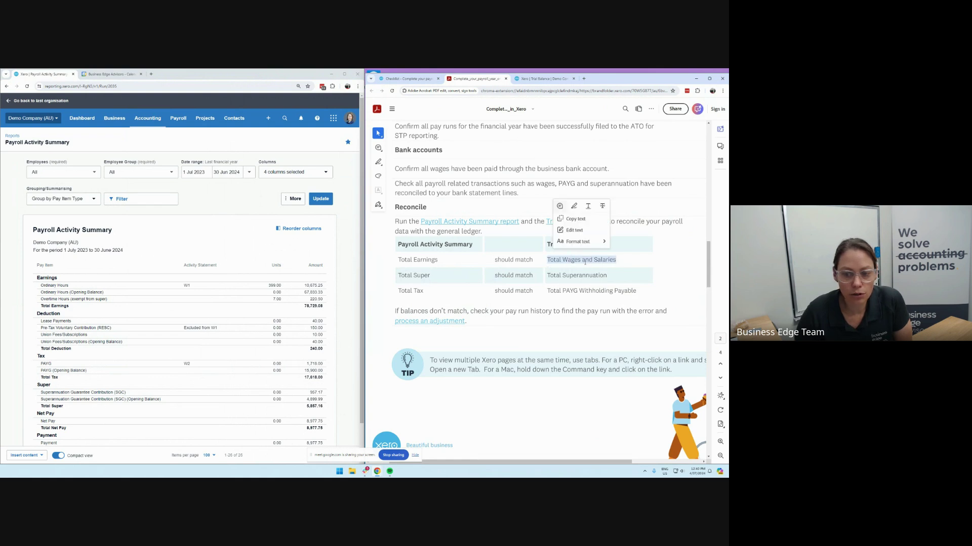
drag(442, 264, 411, 265)
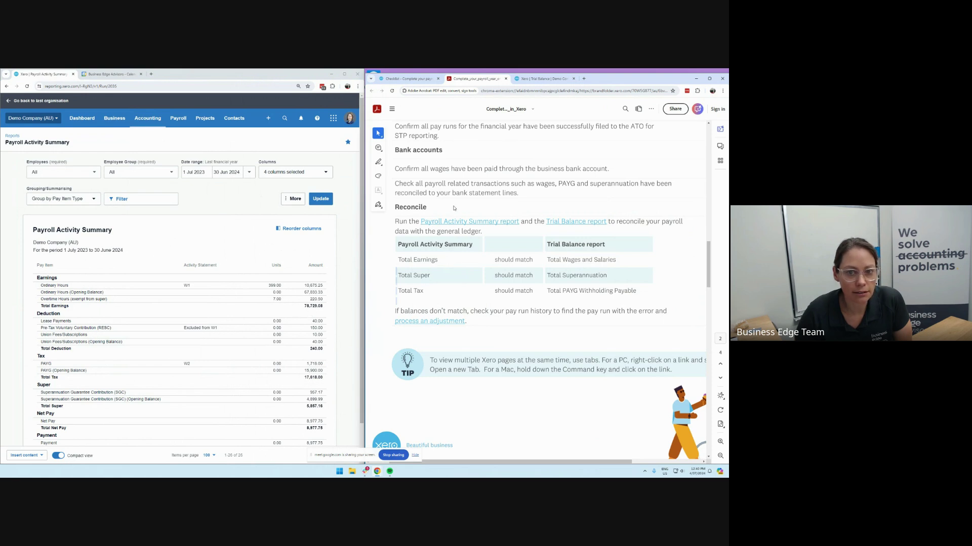
click(528, 79)
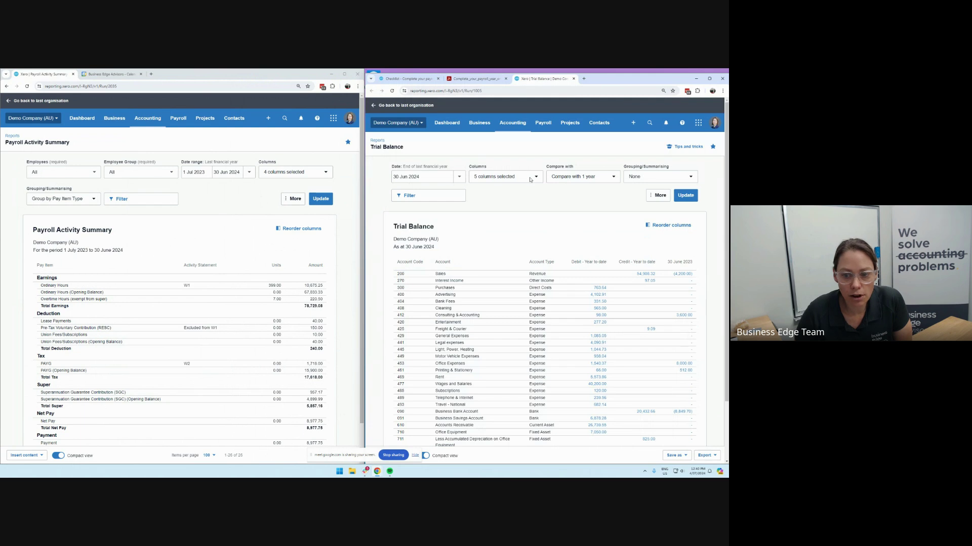
scroll(427, 307, down, 3)
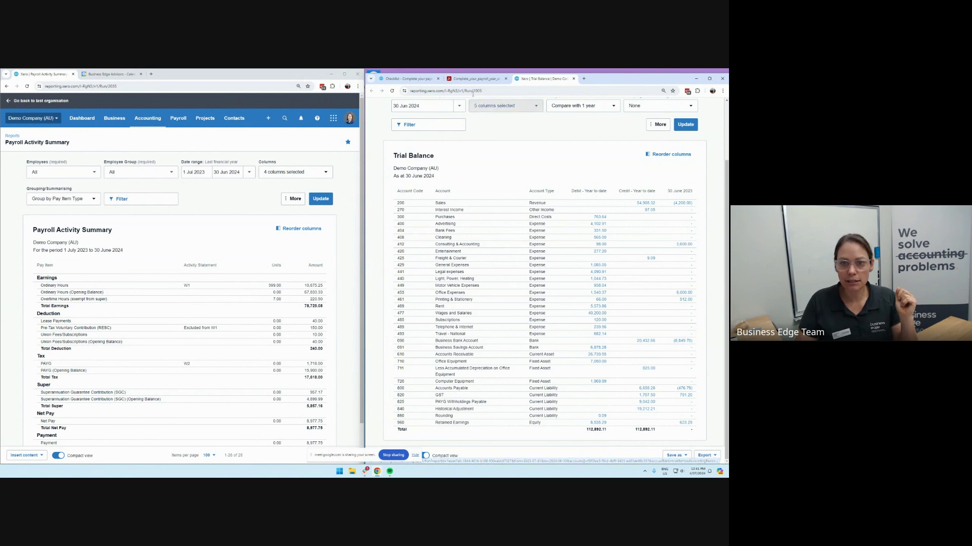
Highlight the Total Superannuation line in the year-end checklist PDF.
click(468, 79)
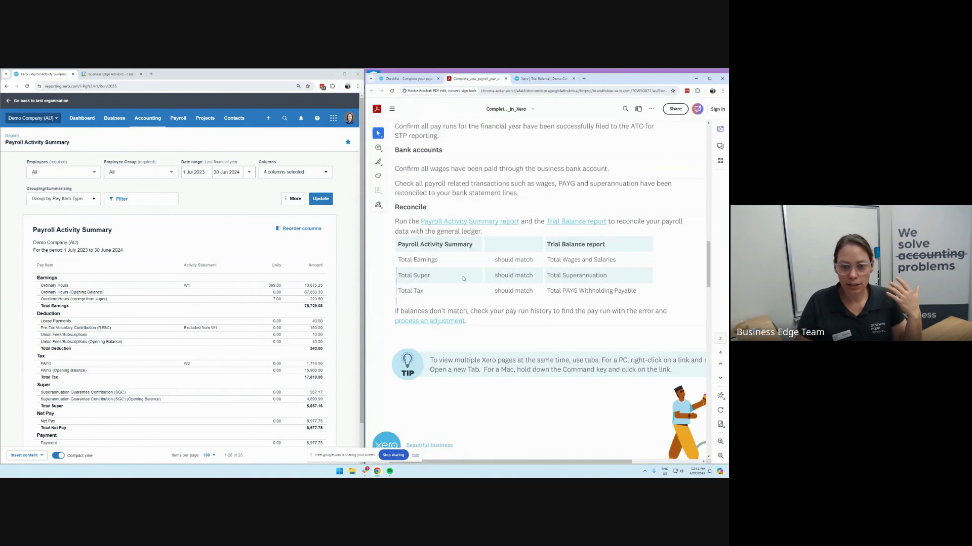
drag(621, 276, 546, 276)
click(660, 275)
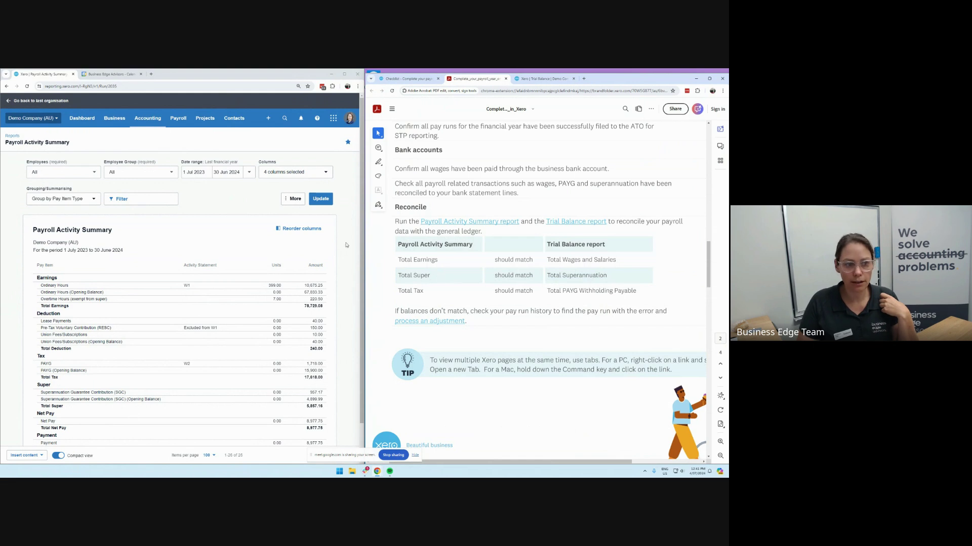
Back on the reports, select the Payroll Activity Summary's Total Super amount of 5,857.16.
click(544, 79)
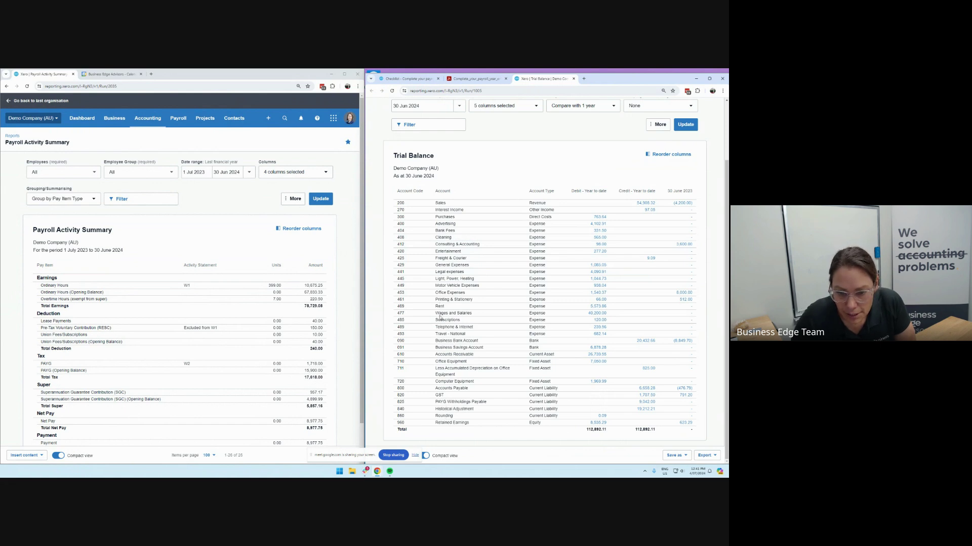
scroll(441, 320, down, 2)
scroll(439, 317, up, 2)
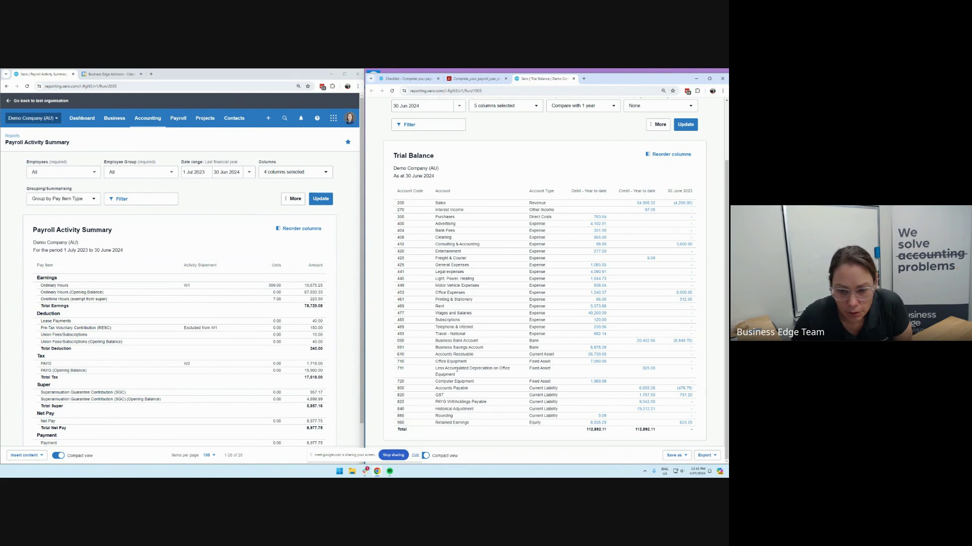
scroll(101, 384, down, 2)
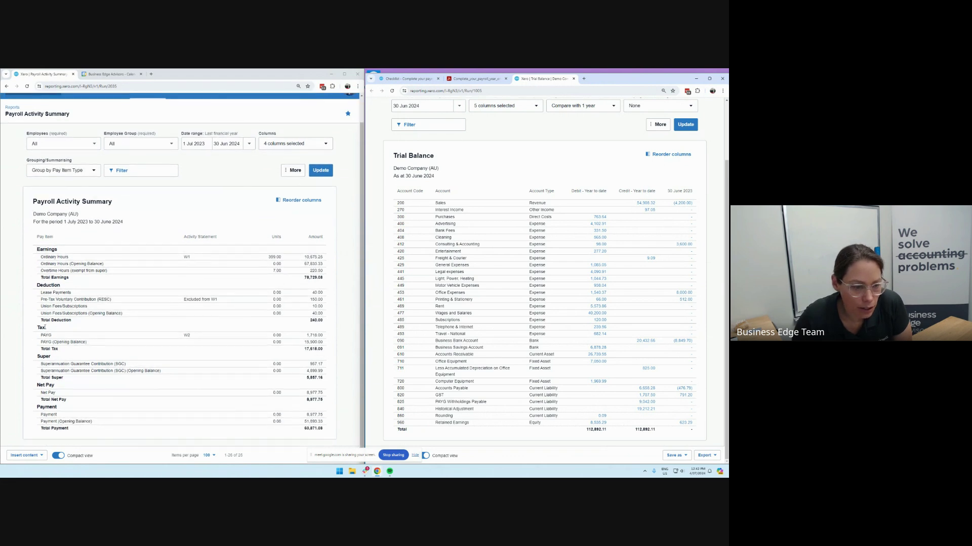
drag(306, 366, 319, 367)
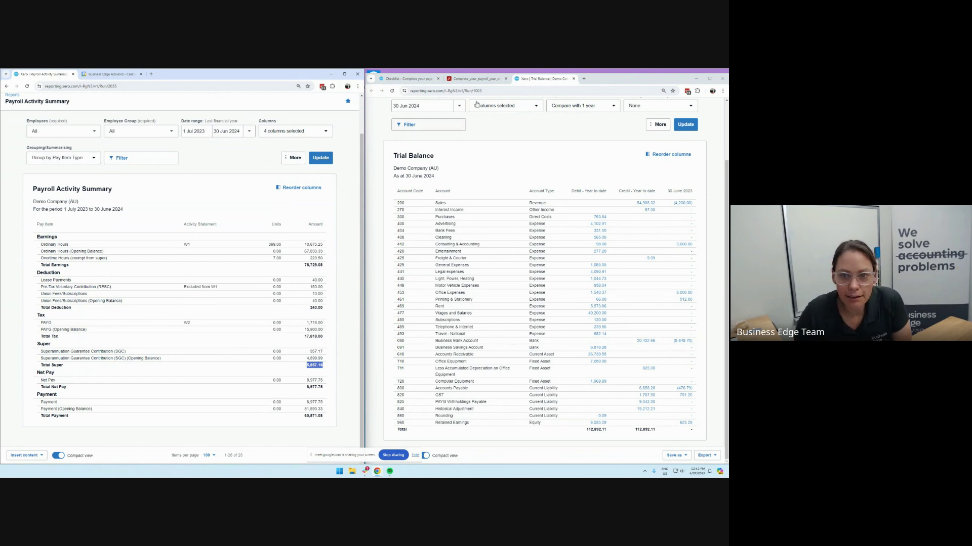
Switch the right-hand window from the Trial Balance back to the checklist PDF's Reconcile table.
click(513, 208)
click(485, 79)
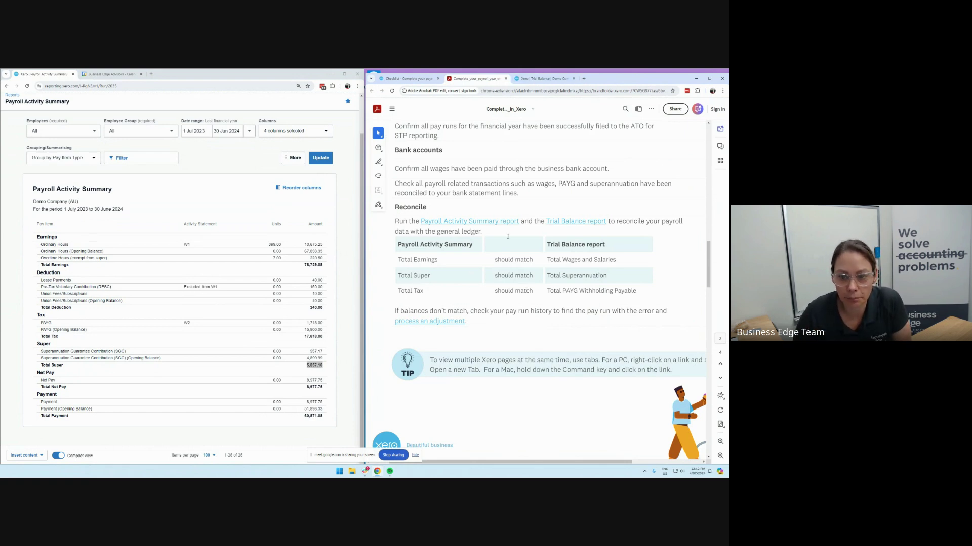
click(537, 81)
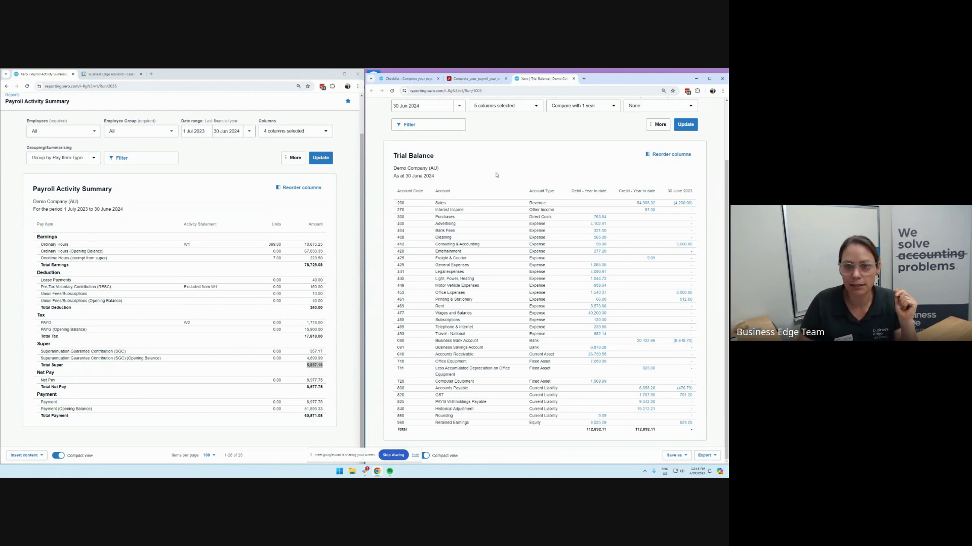
click(472, 80)
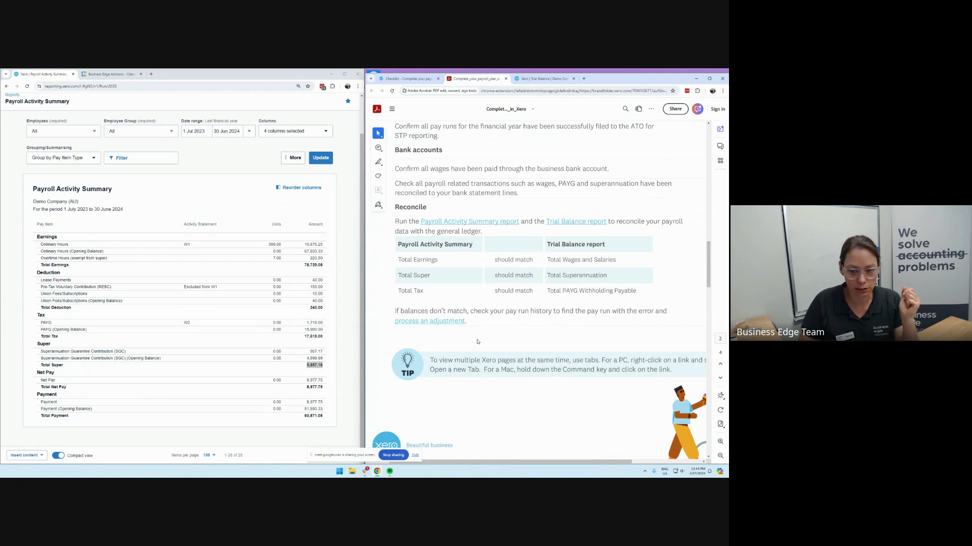
Scroll the checklist PDF to Step Three: Finalise Single Touch Payroll.
scroll(475, 362, down, 3)
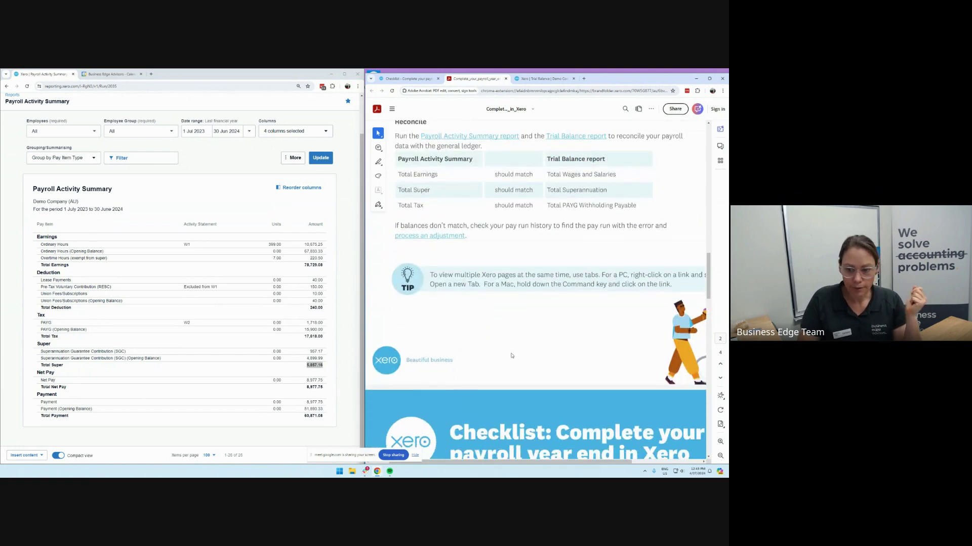
scroll(484, 408, down, 6)
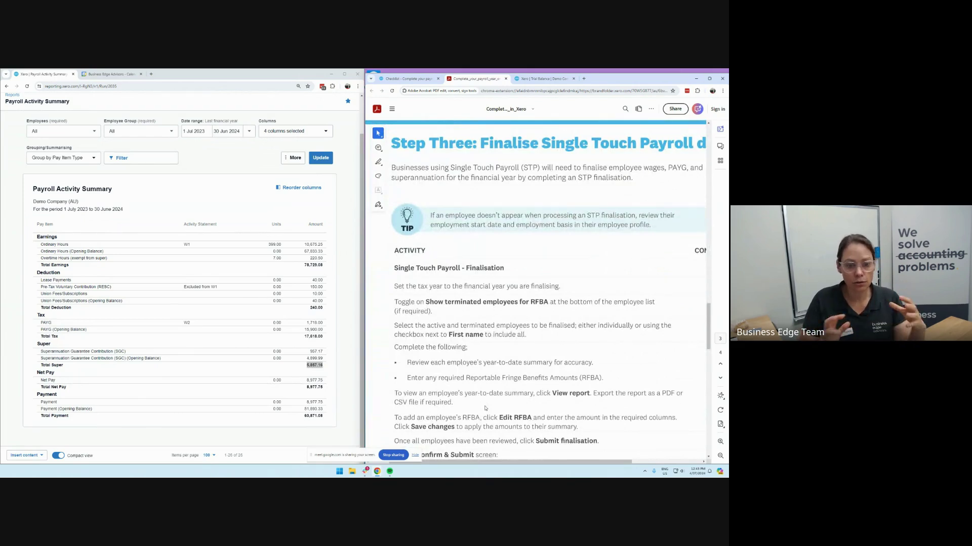
scroll(156, 257, up, 1)
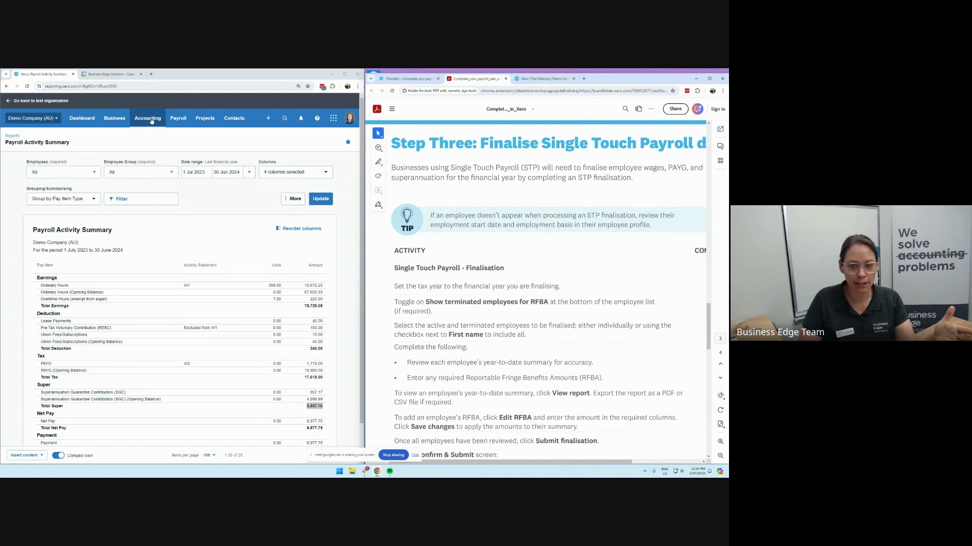
Go to Payroll > Single Touch Payroll, choose Finalisation, and proceed to the 2023/24 finalisation.
click(177, 120)
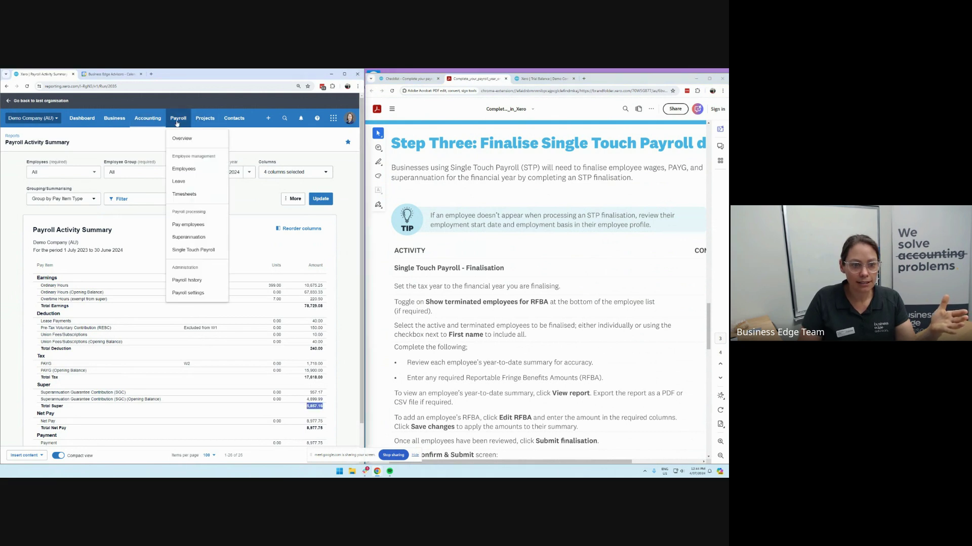
click(189, 250)
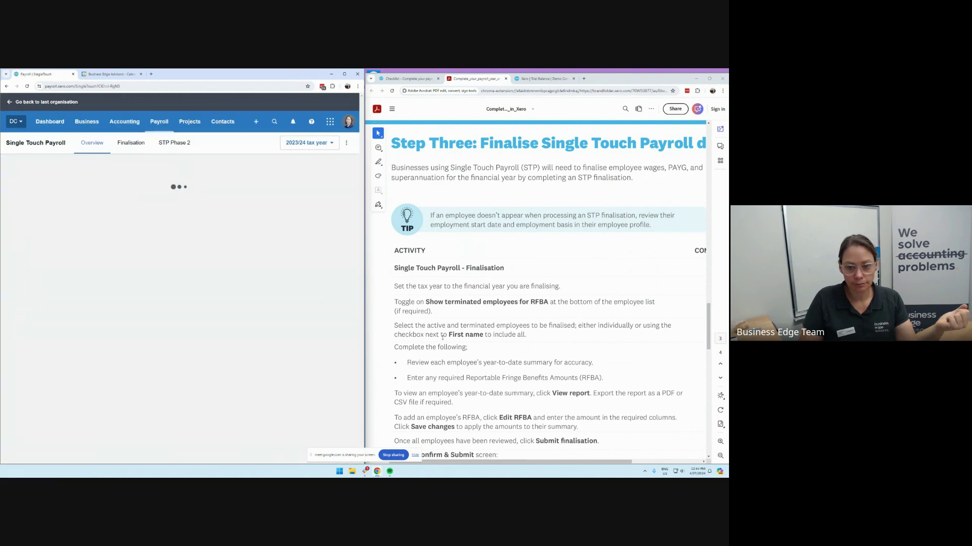
scroll(443, 336, down, 2)
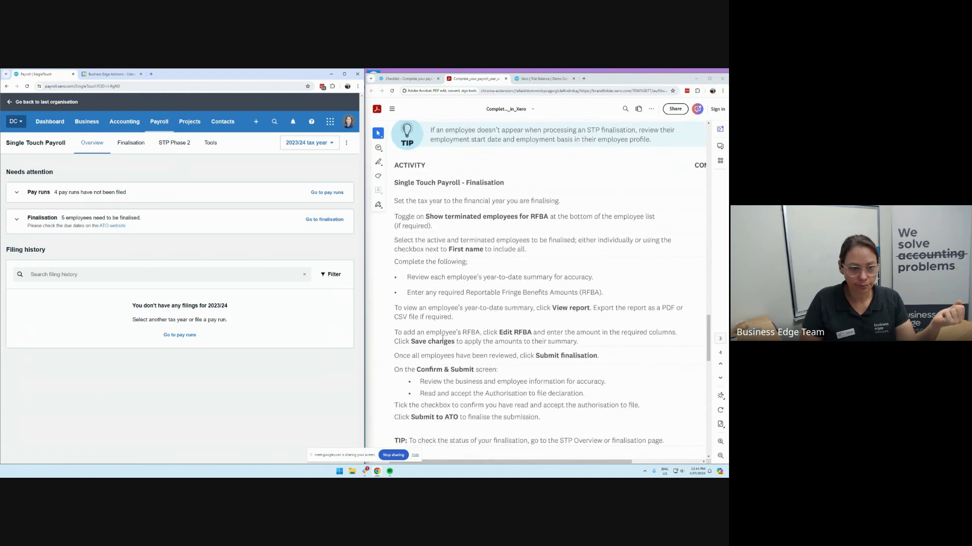
click(134, 145)
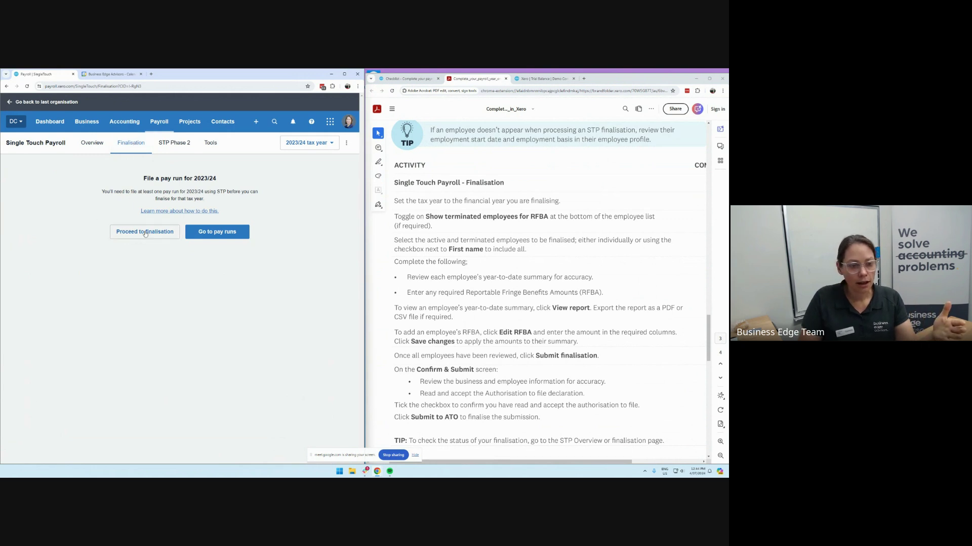
click(122, 233)
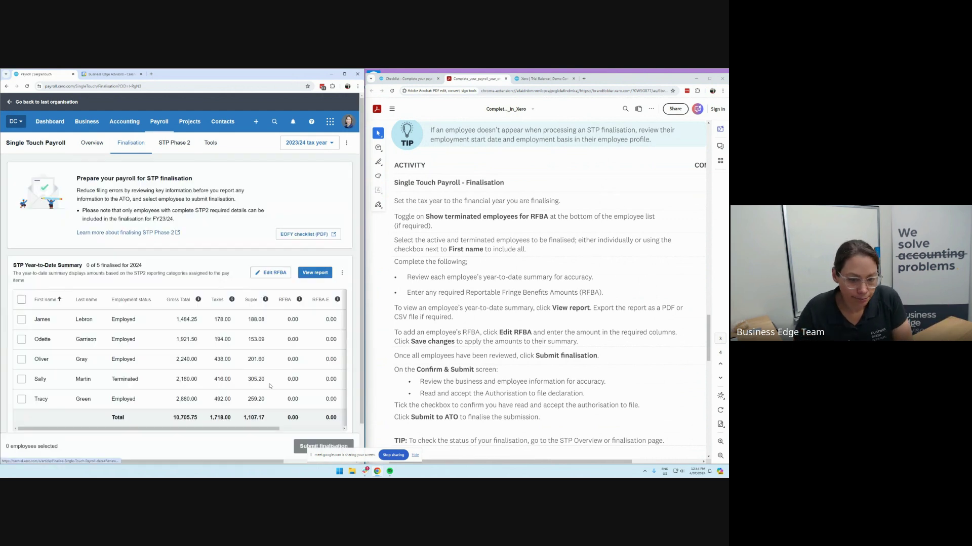
drag(261, 429, 319, 360)
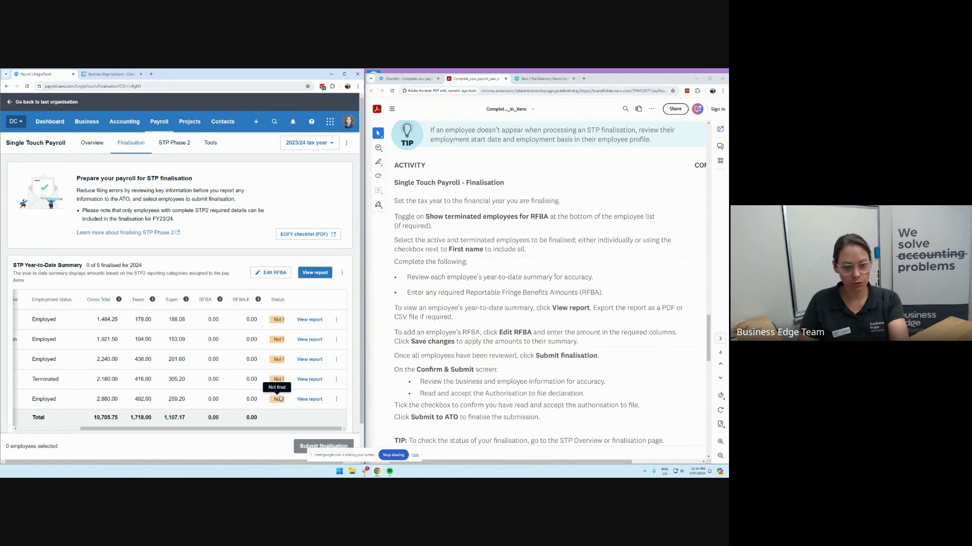
drag(241, 429, 179, 430)
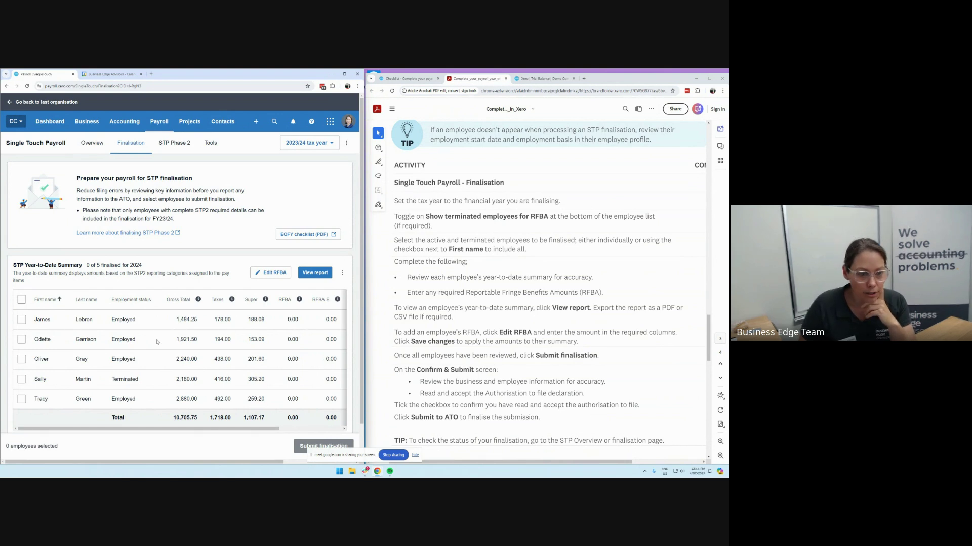
scroll(130, 329, down, 1)
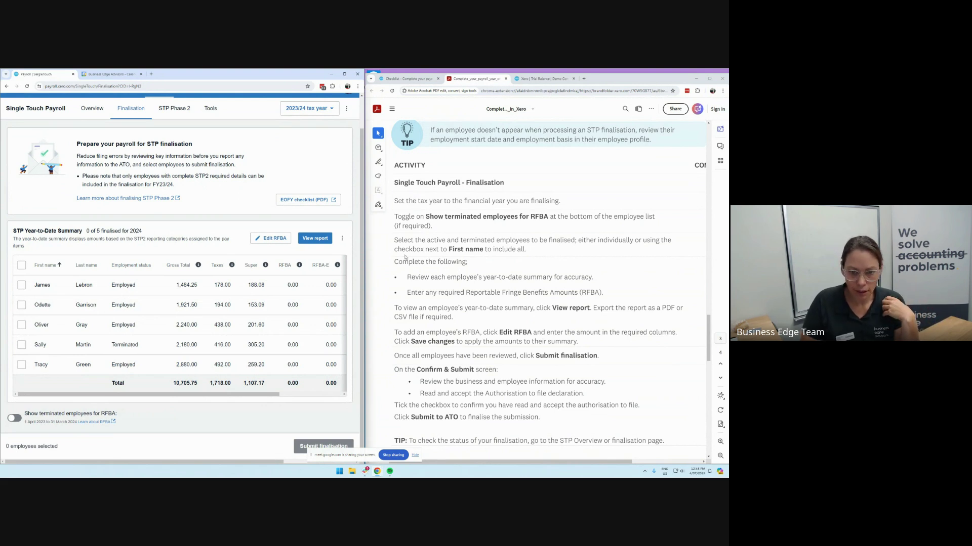
scroll(202, 389, right, 3)
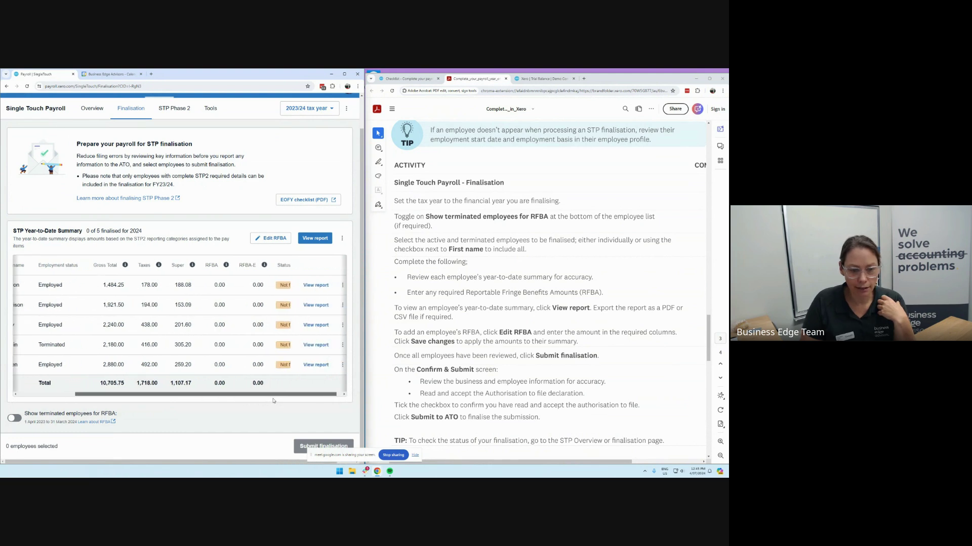
Open the STP Year-to-Date Summary report for all employees.
click(319, 240)
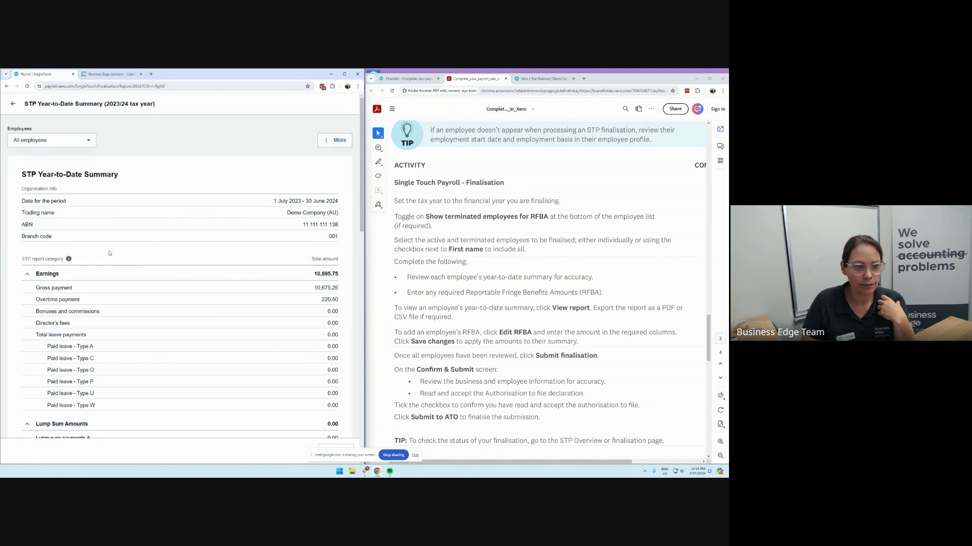
scroll(332, 295, down, 5)
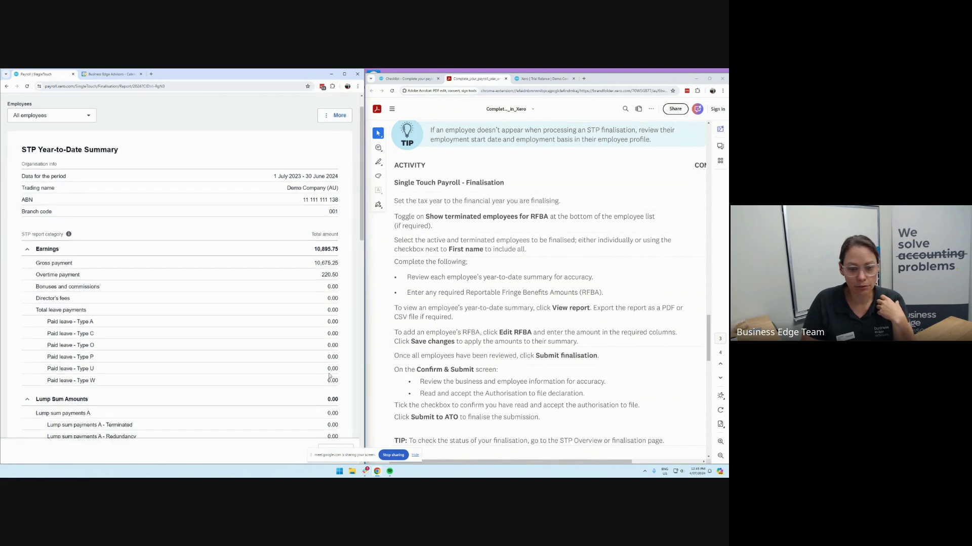
scroll(310, 400, up, 3)
scroll(310, 400, up, 3)
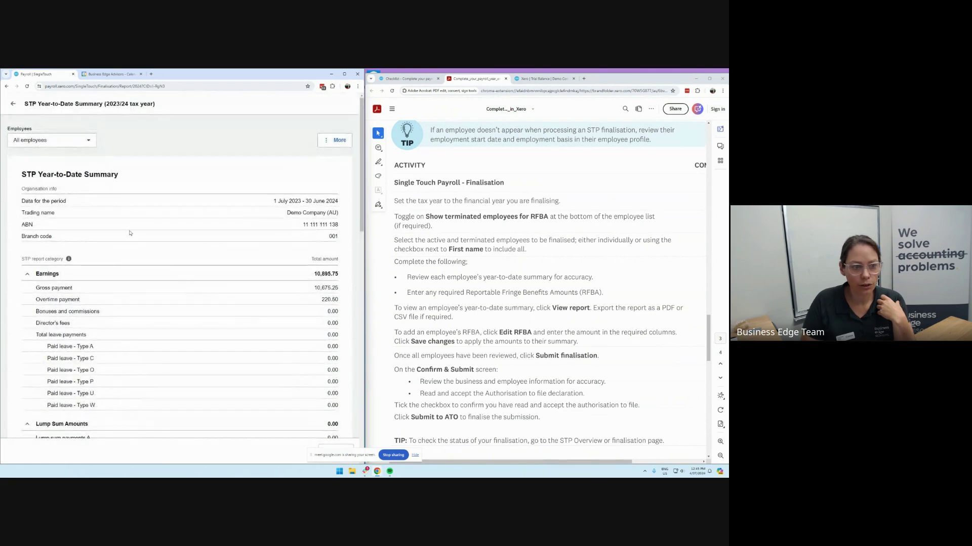
Filter the report to the first employee and review their year-to-date figures.
click(46, 140)
click(38, 176)
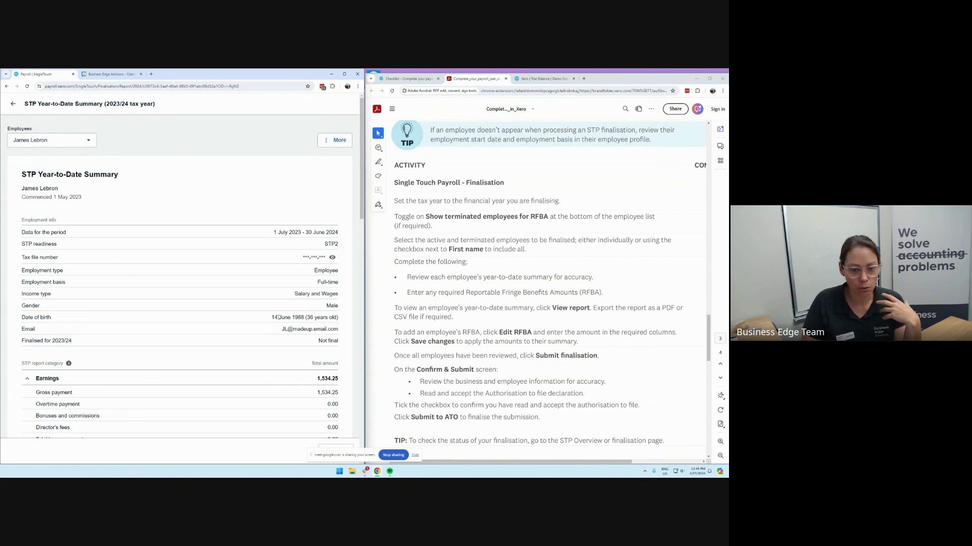
scroll(277, 320, down, 3)
scroll(278, 320, down, 10)
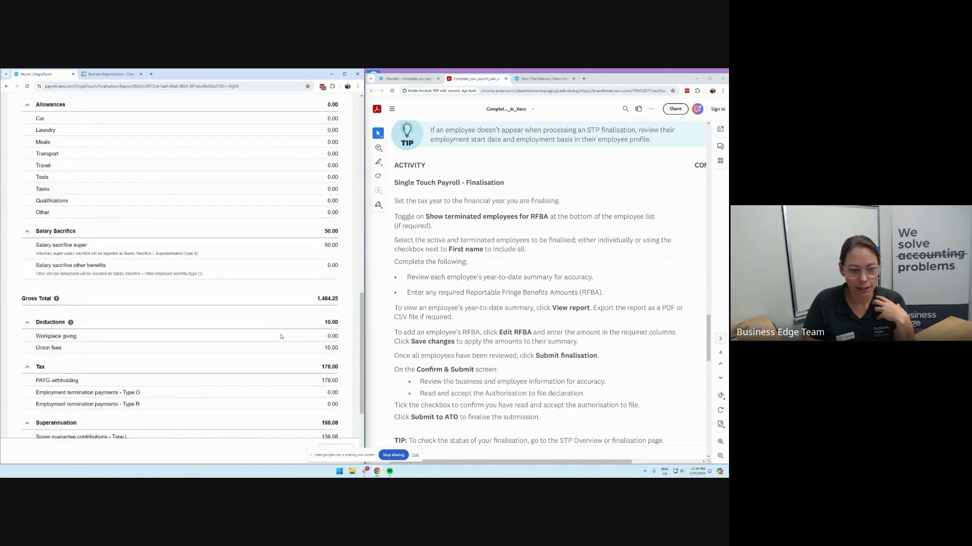
scroll(281, 337, down, 1)
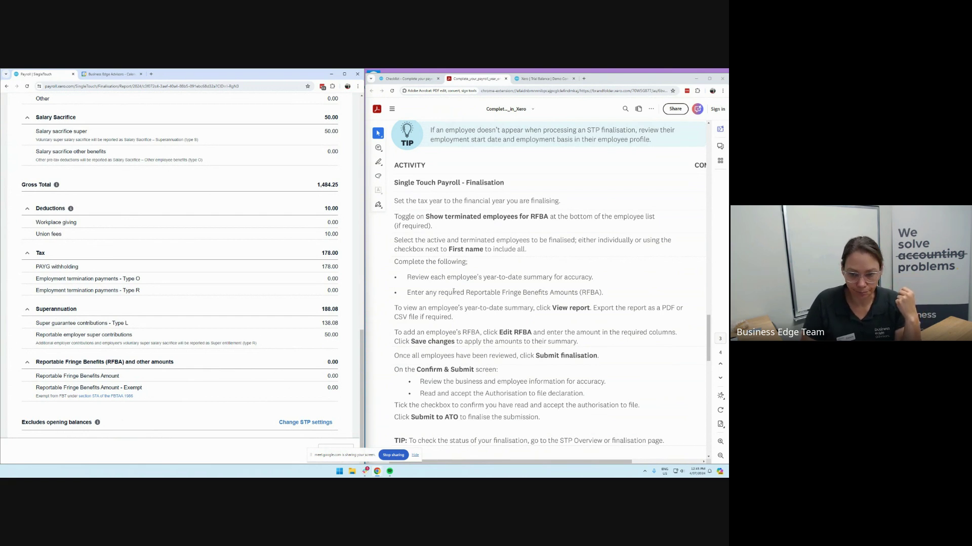
scroll(454, 292, down, 1)
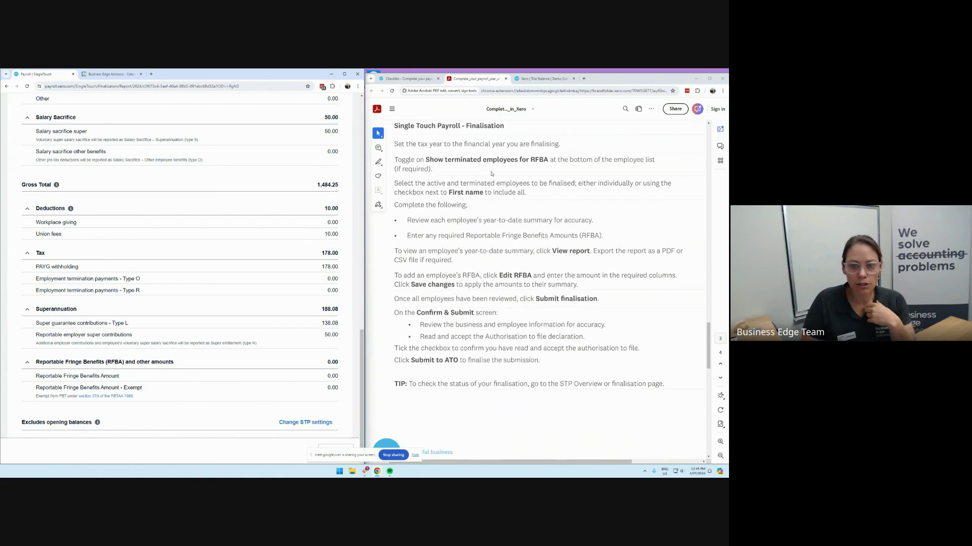
scroll(328, 282, up, 10)
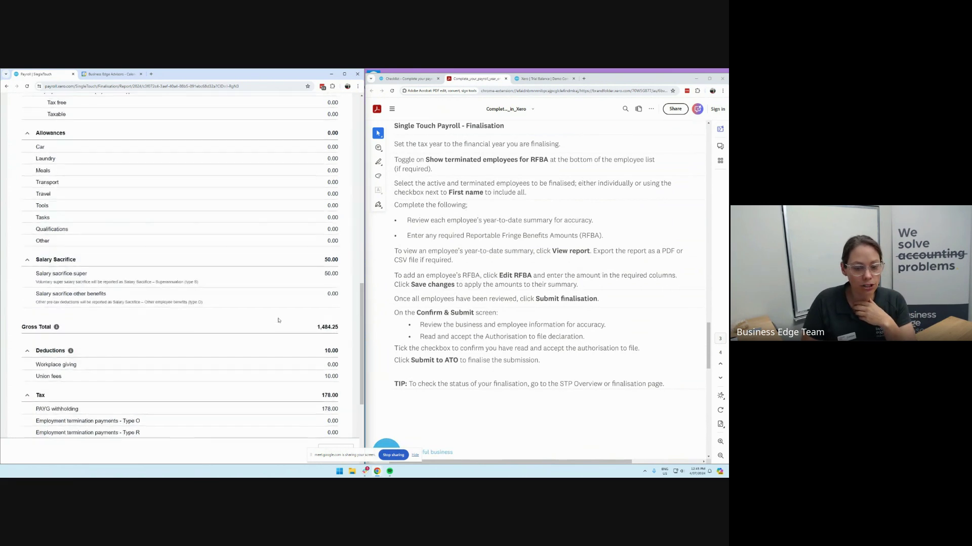
scroll(118, 252, up, 3)
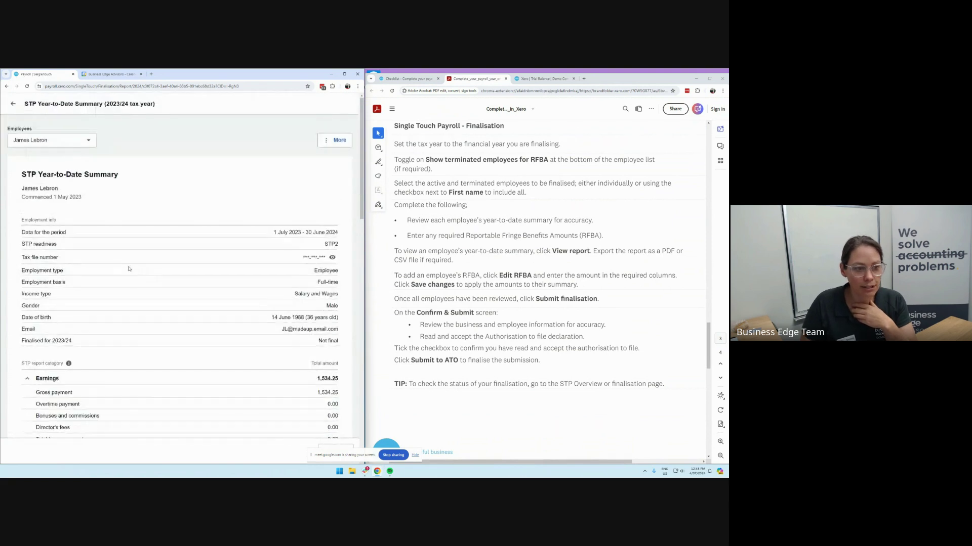
Return to STP Finalisation, toggle Show terminated employees for RFBA on then off, and scroll the table right.
click(19, 107)
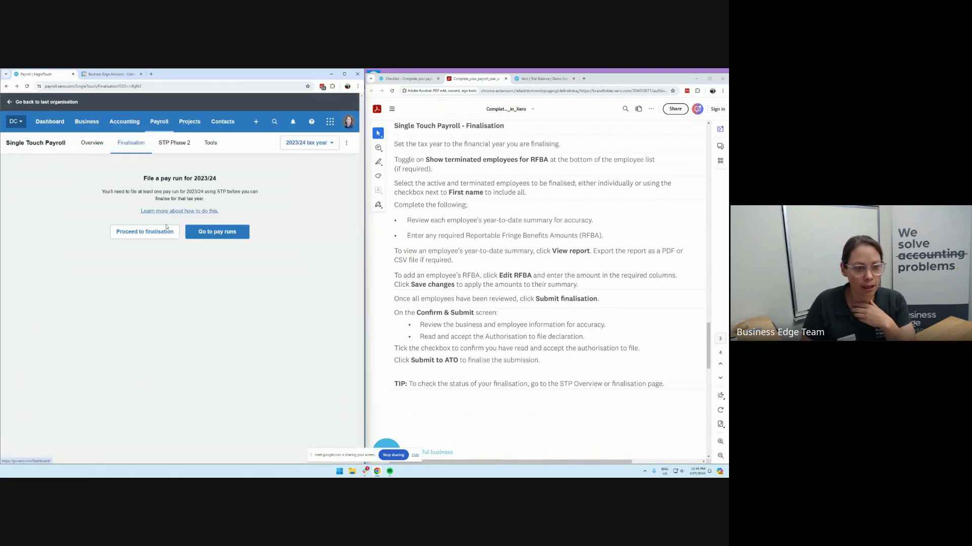
scroll(141, 353, down, 1)
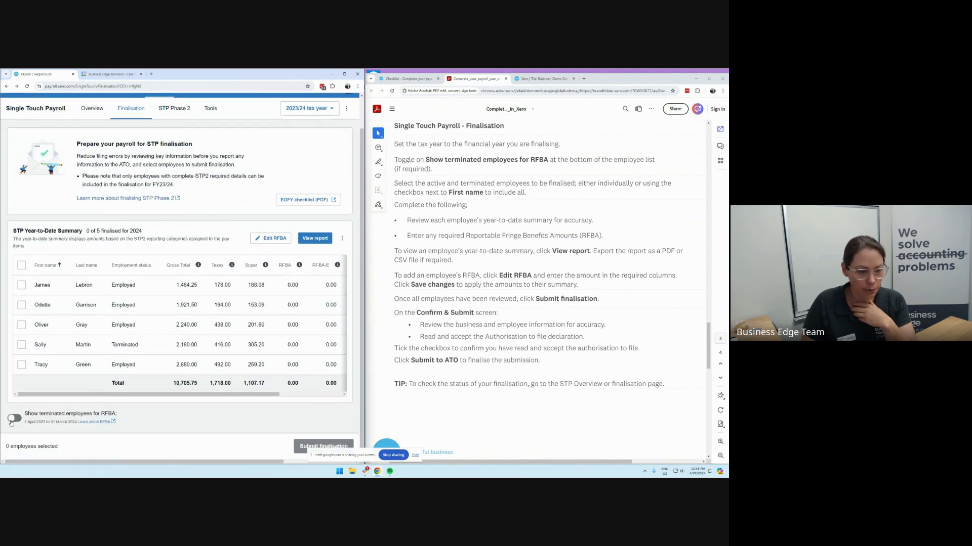
click(12, 418)
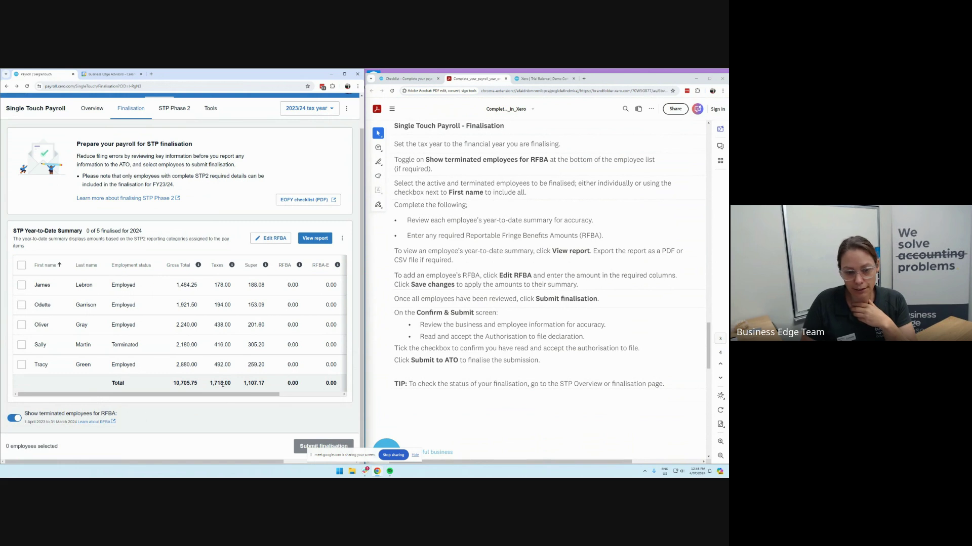
click(15, 418)
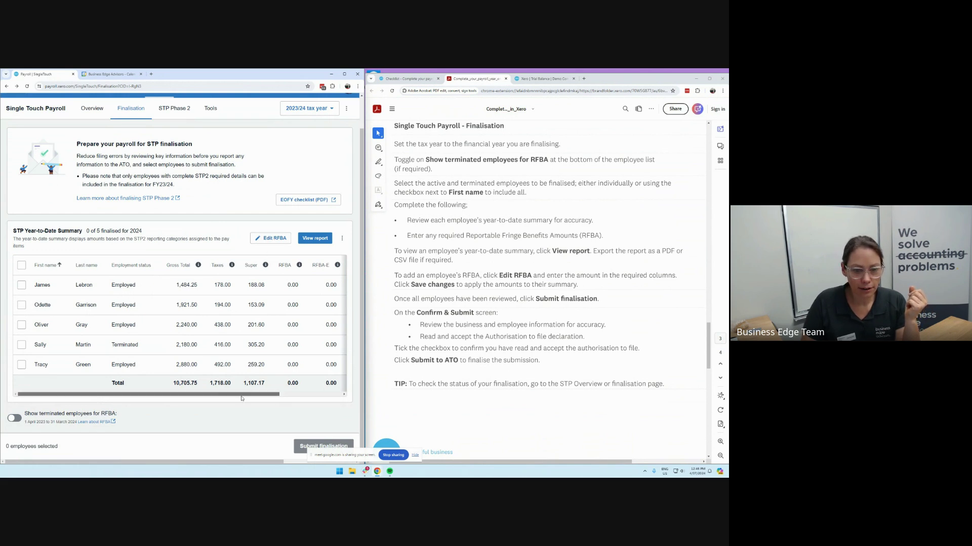
drag(241, 395, 304, 394)
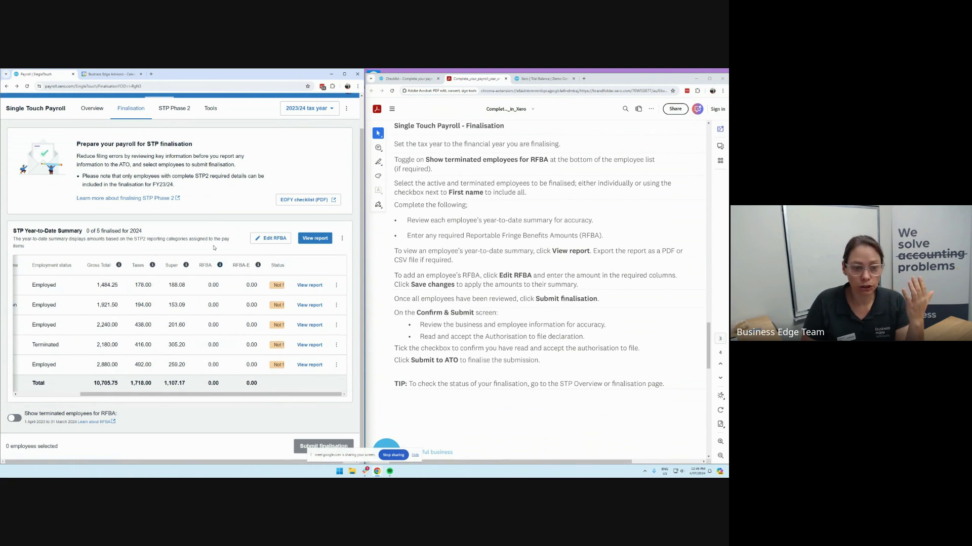
Edit RFBA, step through each employee's amount leaving all at 0.00, and save the changes.
click(271, 240)
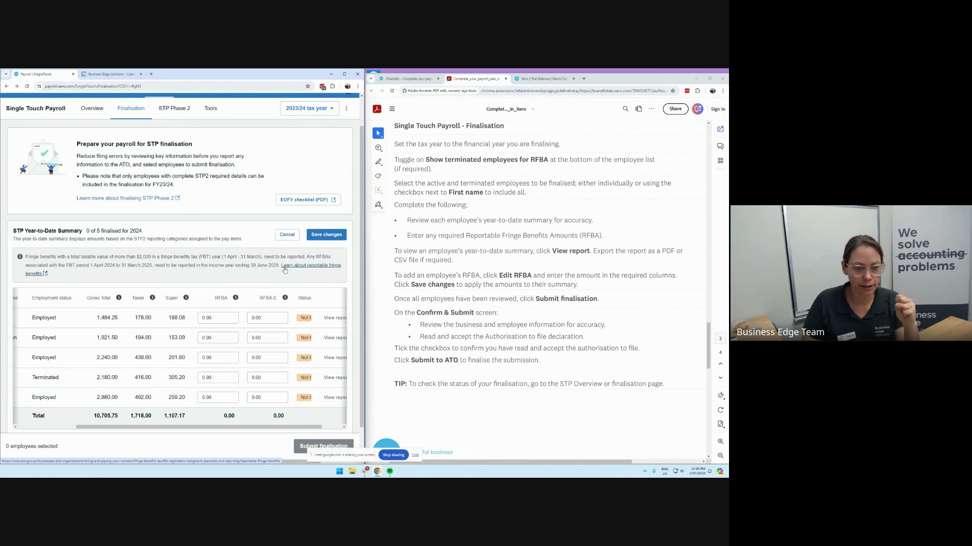
click(217, 319)
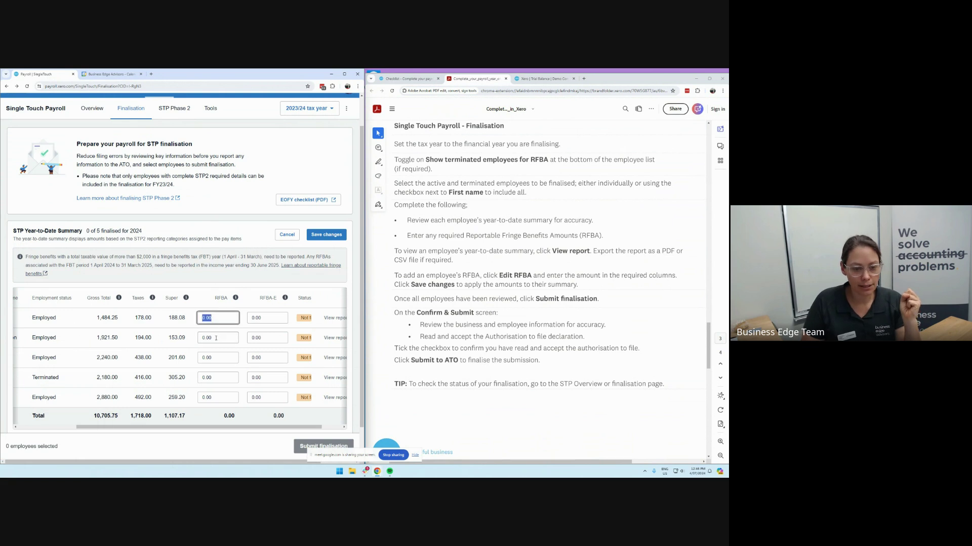
key(Tab)
key(Tab)
click(223, 375)
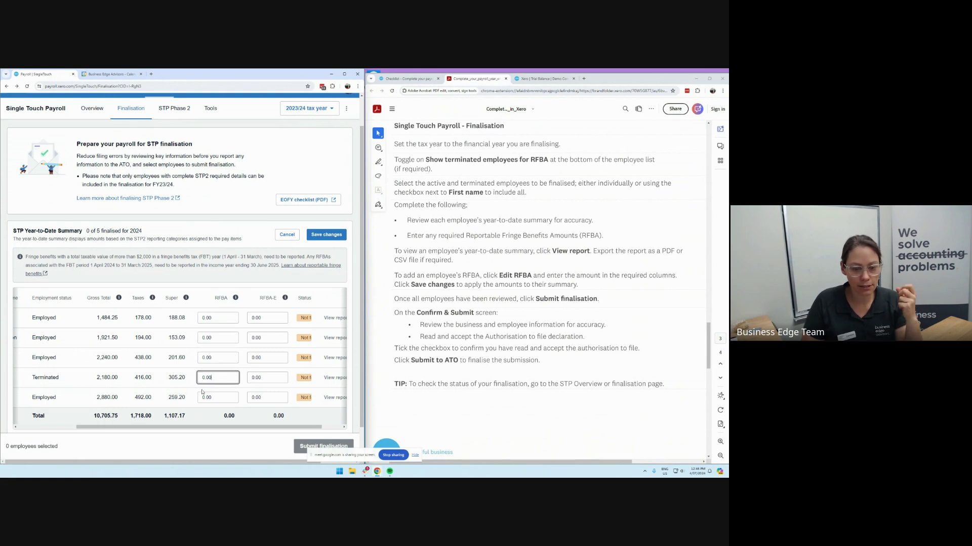
scroll(289, 417, down, 1)
click(318, 207)
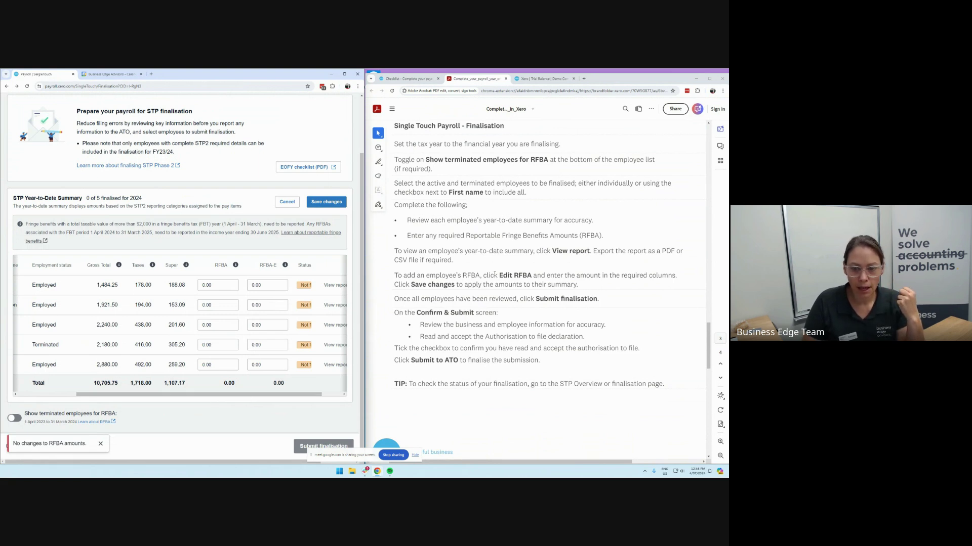
scroll(445, 286, down, 2)
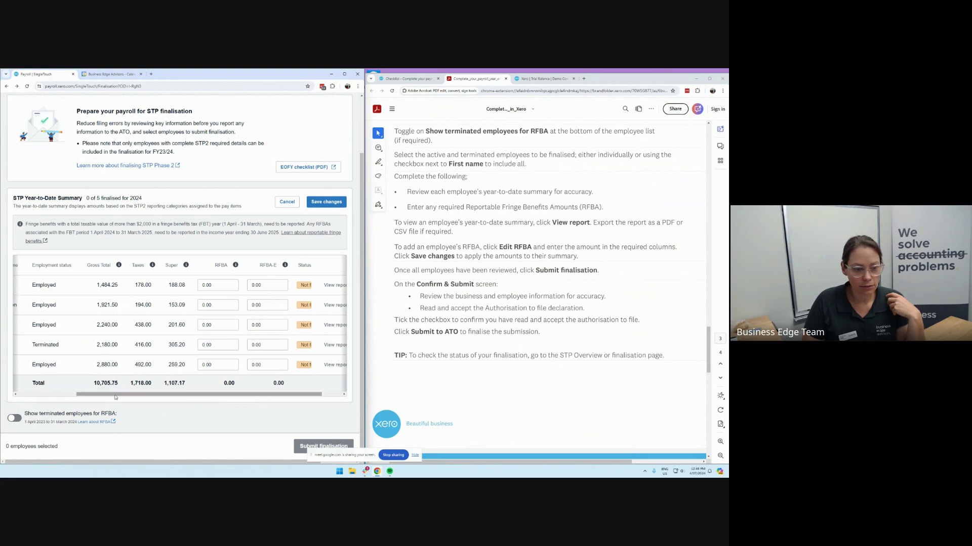
Select all five employees for finalisation, totalling 10,705.75 gross and 1,718.00 taxes, with RFBA at 0.00.
drag(101, 390, 41, 392)
click(19, 266)
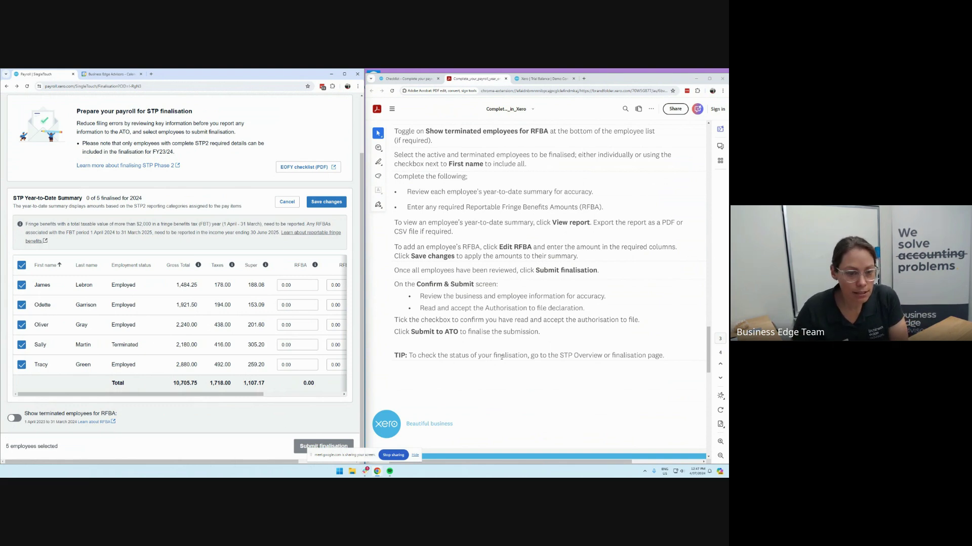
Scroll the checklist PDF through Step Four to Step Five's superannuation payments and the closing congratulations.
scroll(501, 357, down, 1)
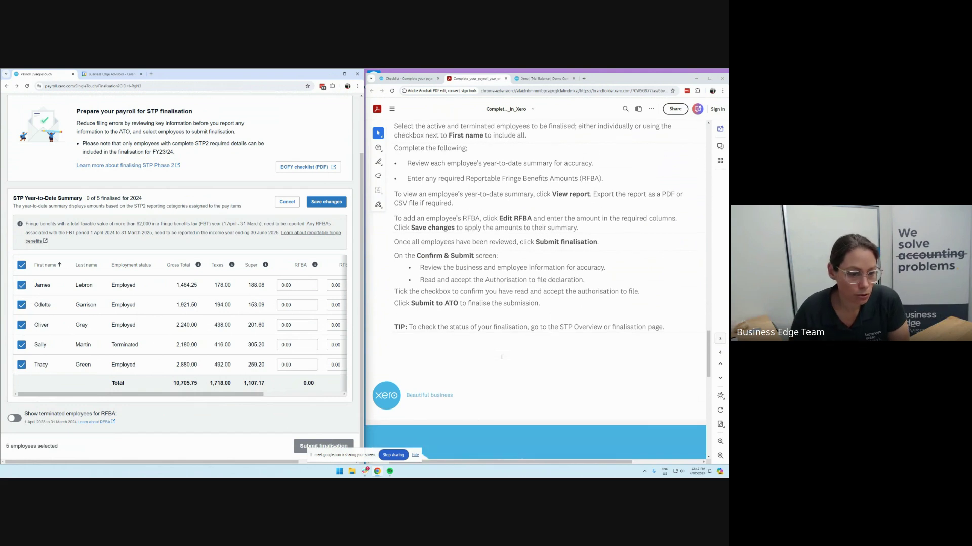
scroll(529, 360, down, 10)
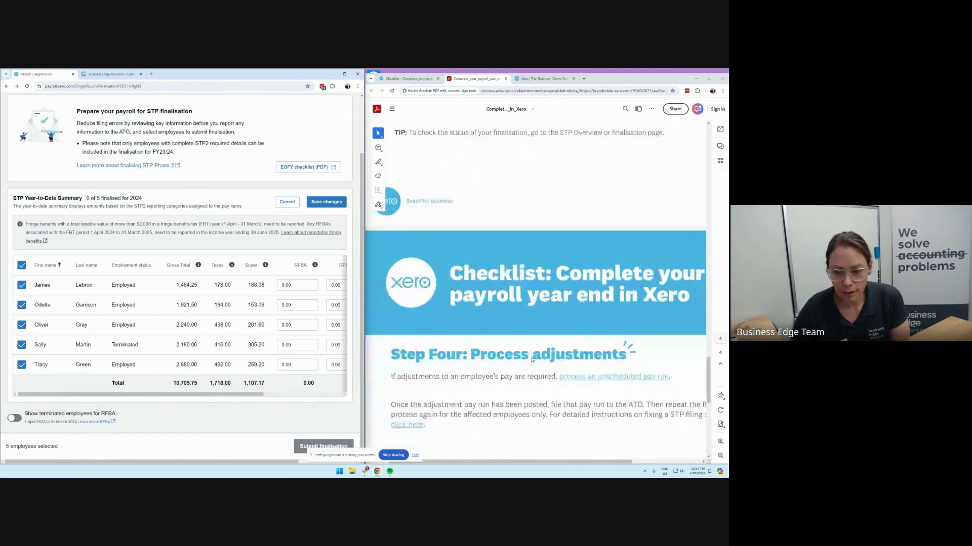
scroll(532, 360, down, 2)
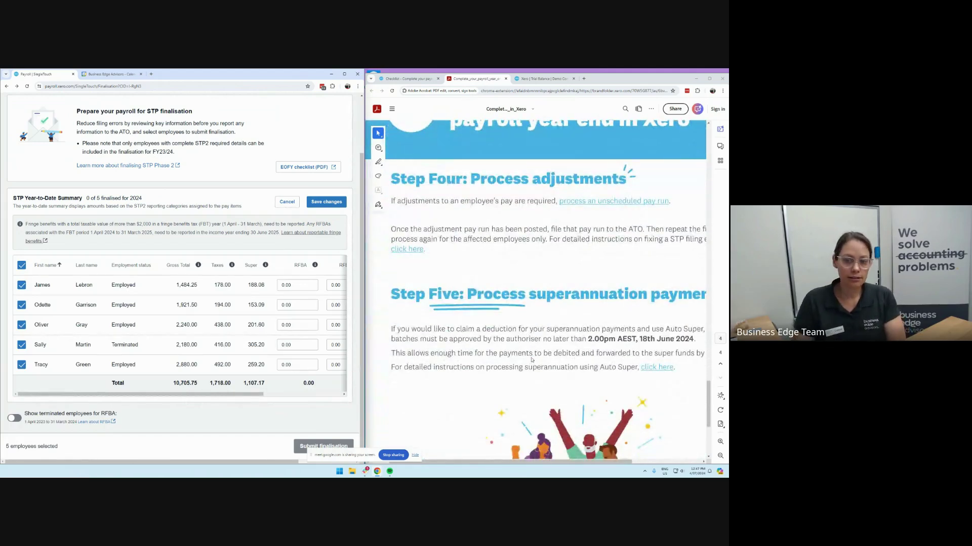
scroll(532, 359, up, 1)
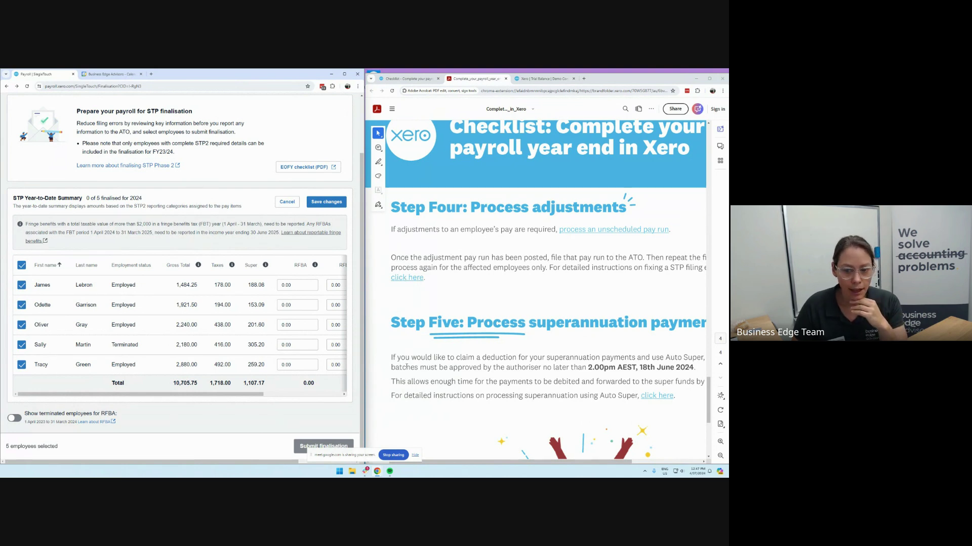
scroll(420, 385, down, 1)
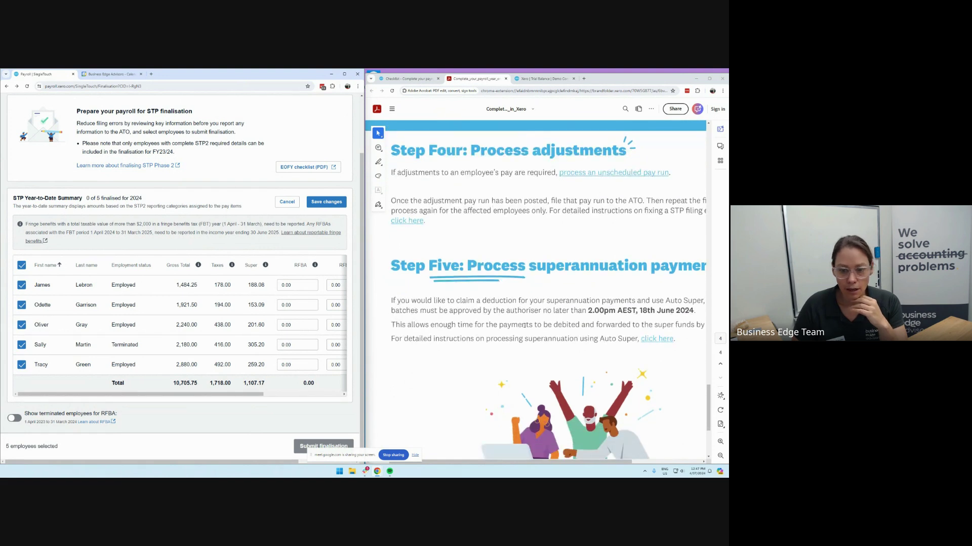
scroll(524, 326, down, 2)
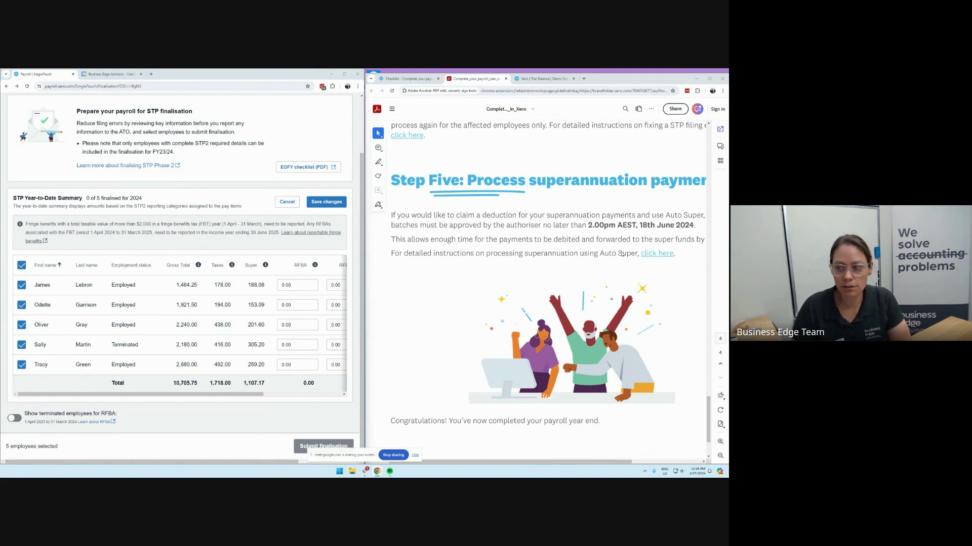
Maximise the checklist PDF window and return to page 1's Step One: Check your settings.
click(547, 79)
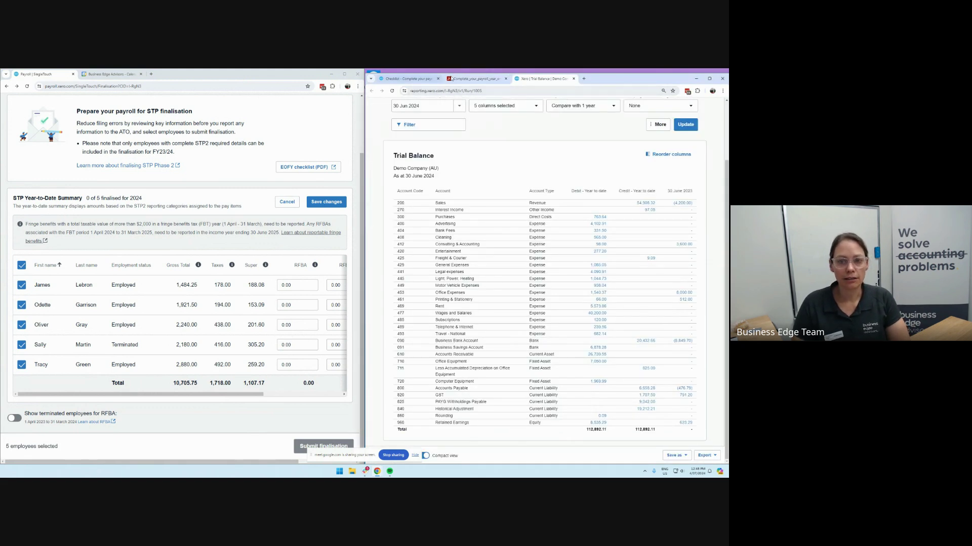
click(455, 79)
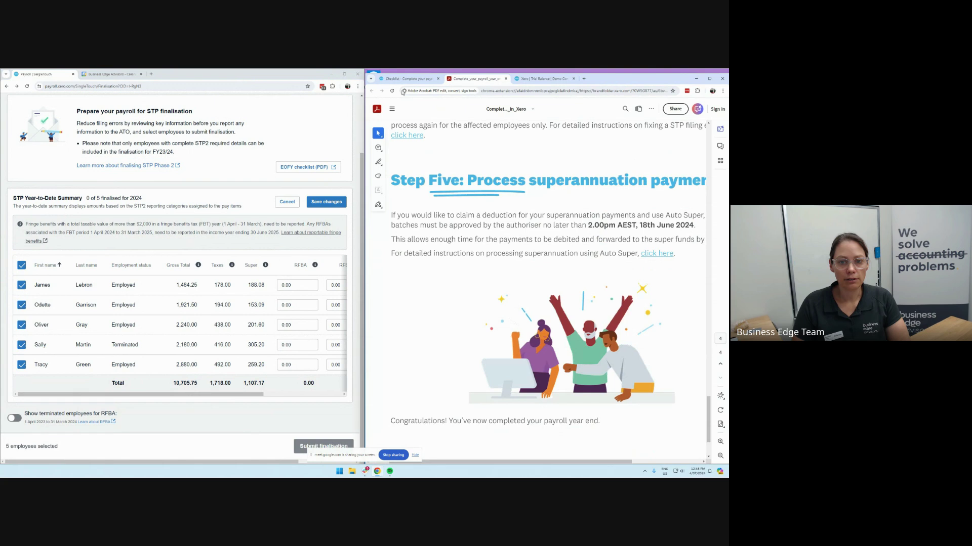
click(709, 78)
scroll(425, 280, up, 20)
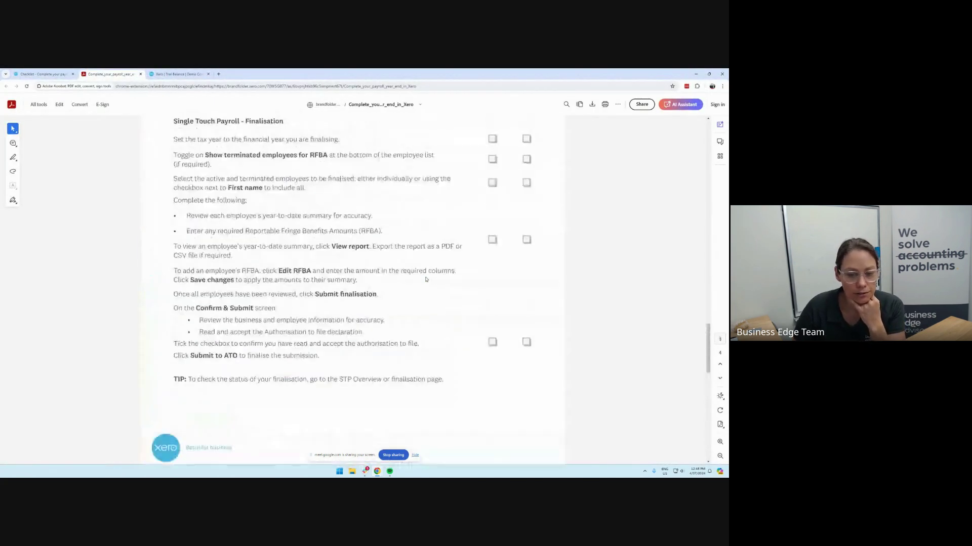
scroll(425, 279, up, 15)
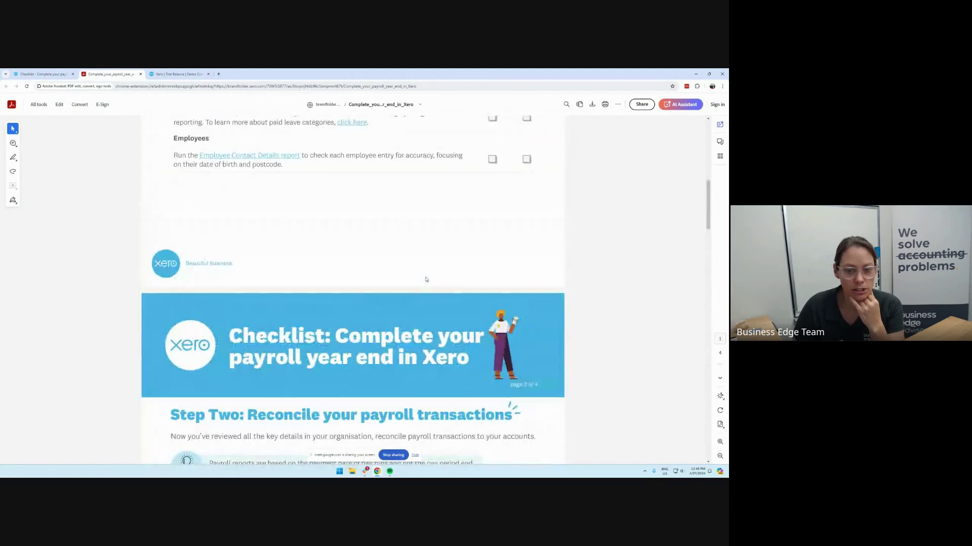
scroll(426, 279, up, 3)
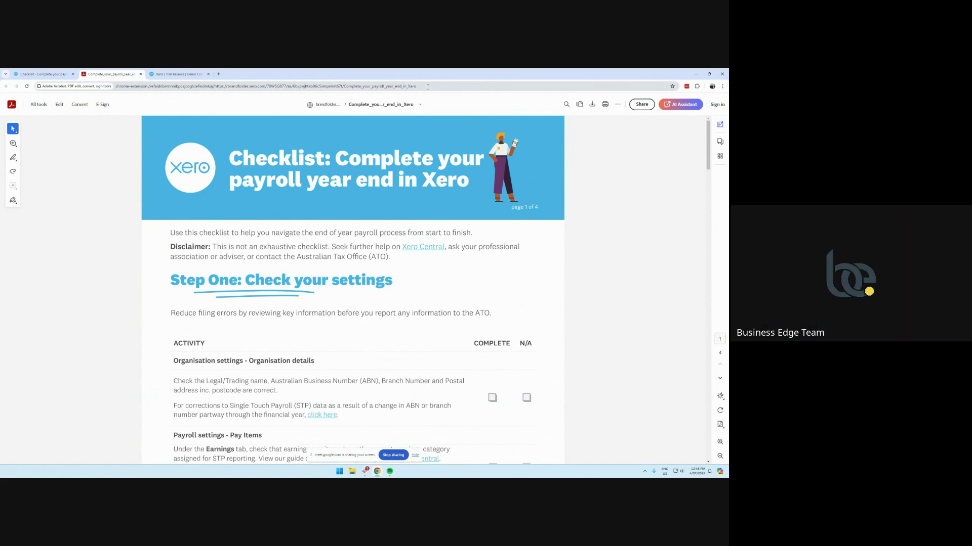
click(428, 87)
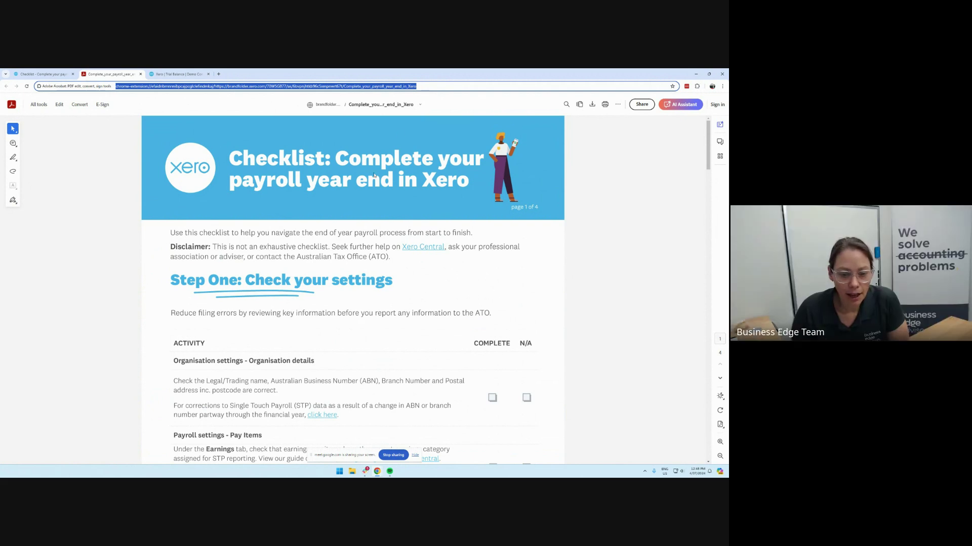
scroll(375, 375, down, 1)
scroll(423, 371, up, 1)
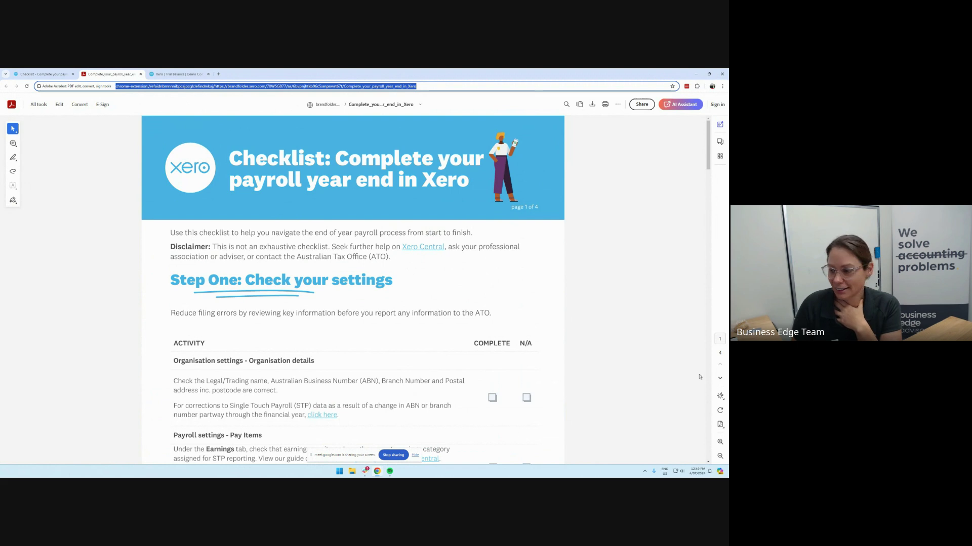
key(alt+Tab)
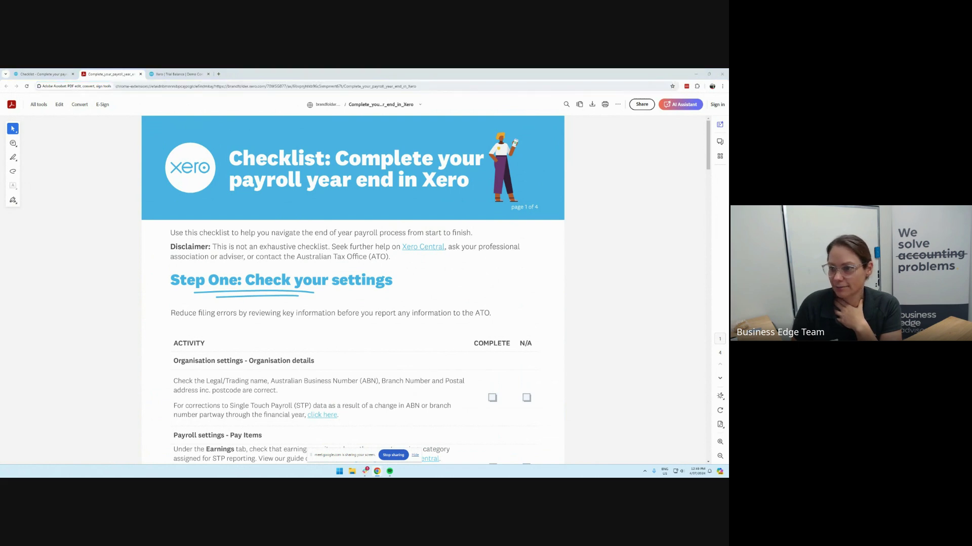